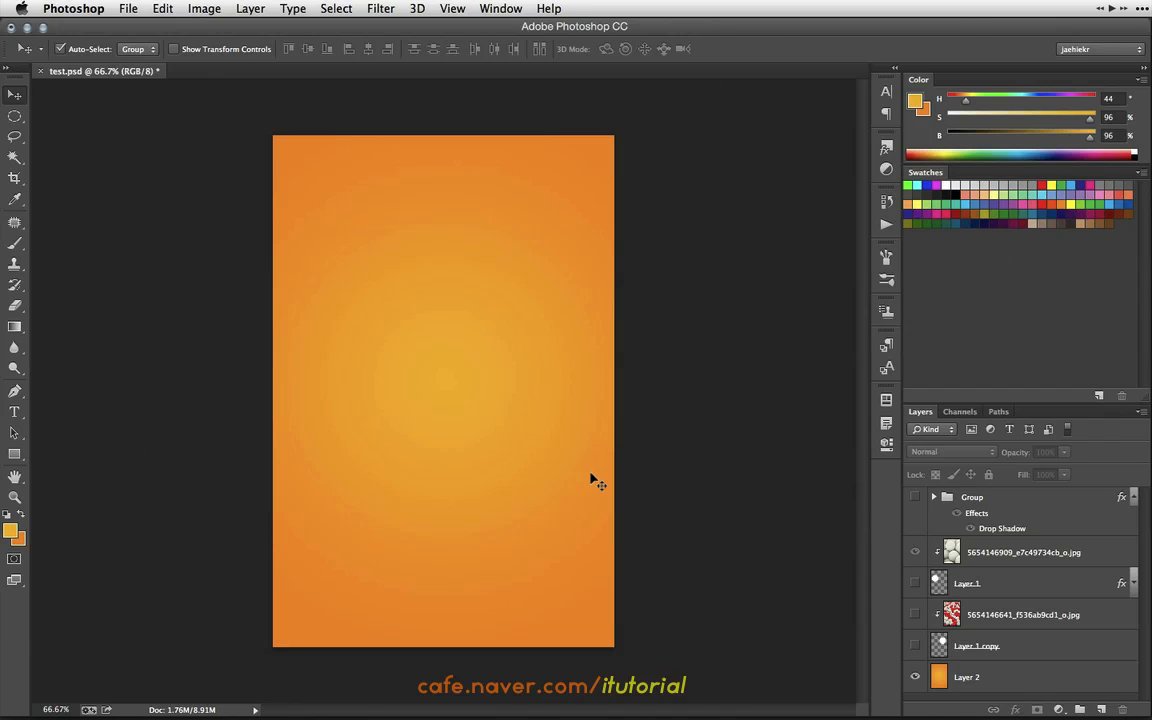
Make Layer 1 copy, its clipped red-and-white balls image and Layer 1 visible above the Layer 2 background
click(966, 679)
click(914, 678)
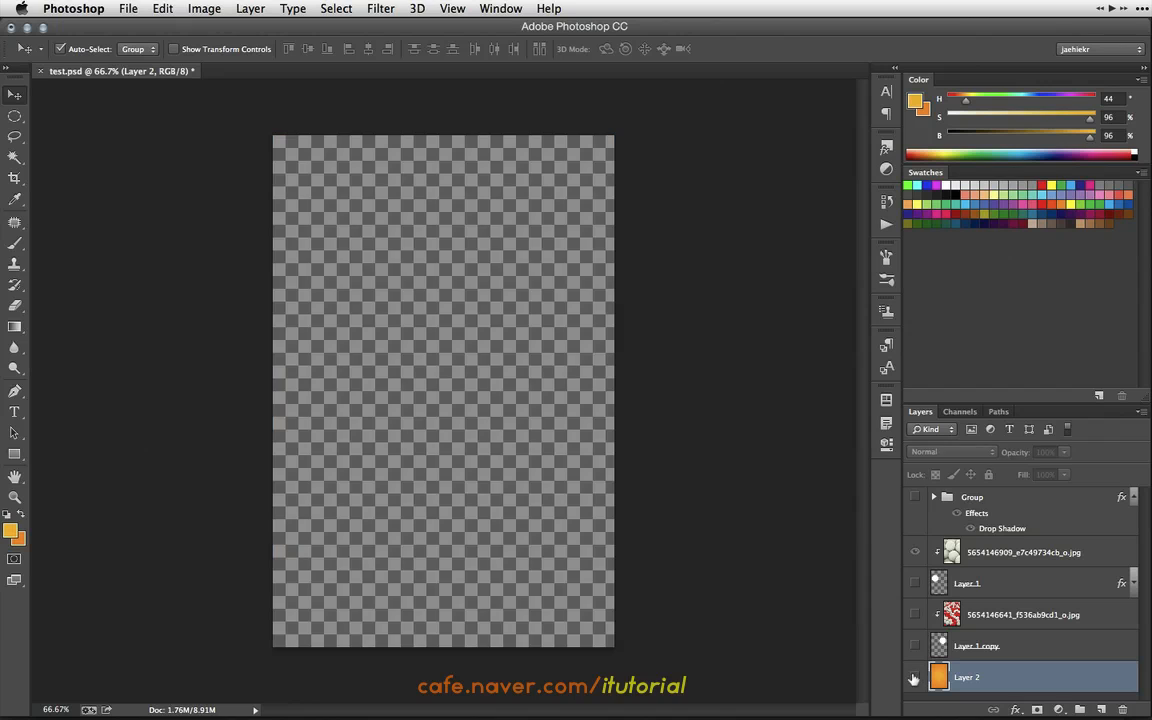
click(914, 678)
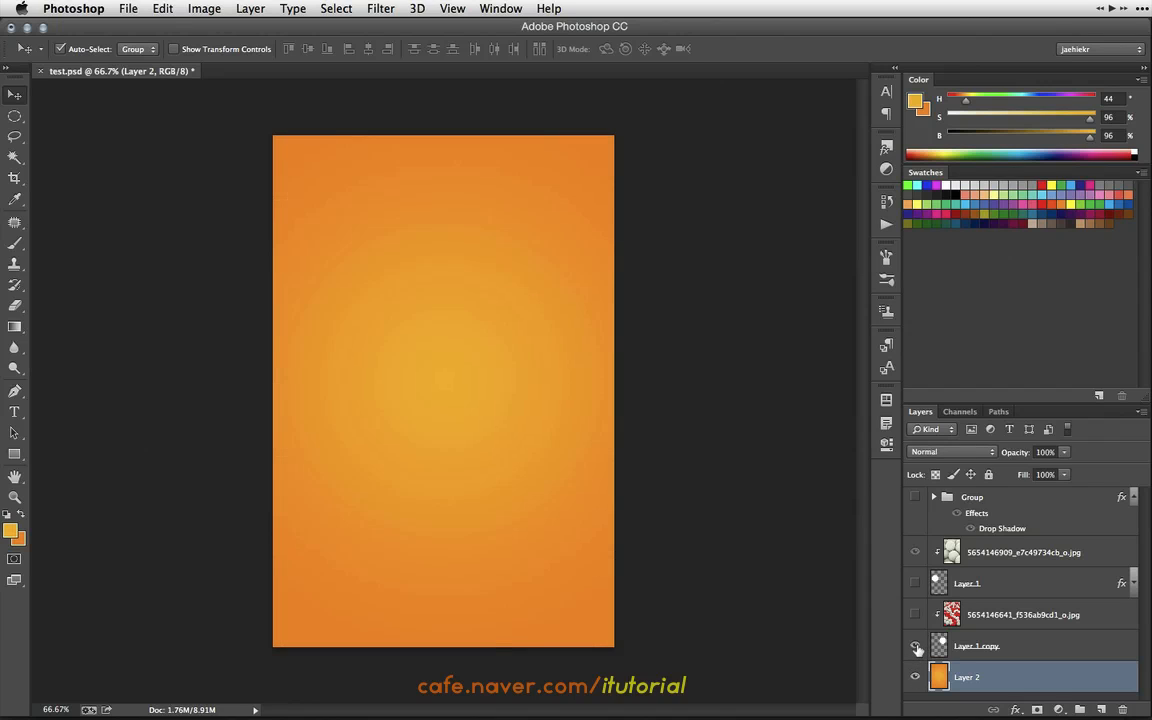
click(915, 647)
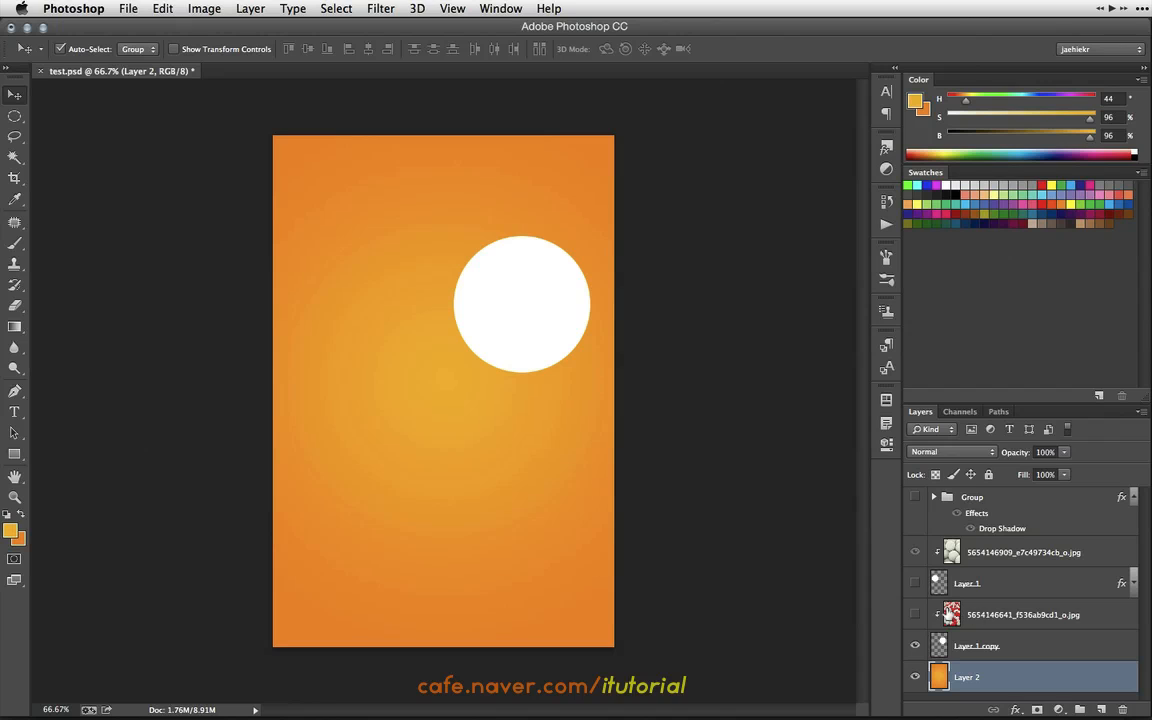
click(915, 615)
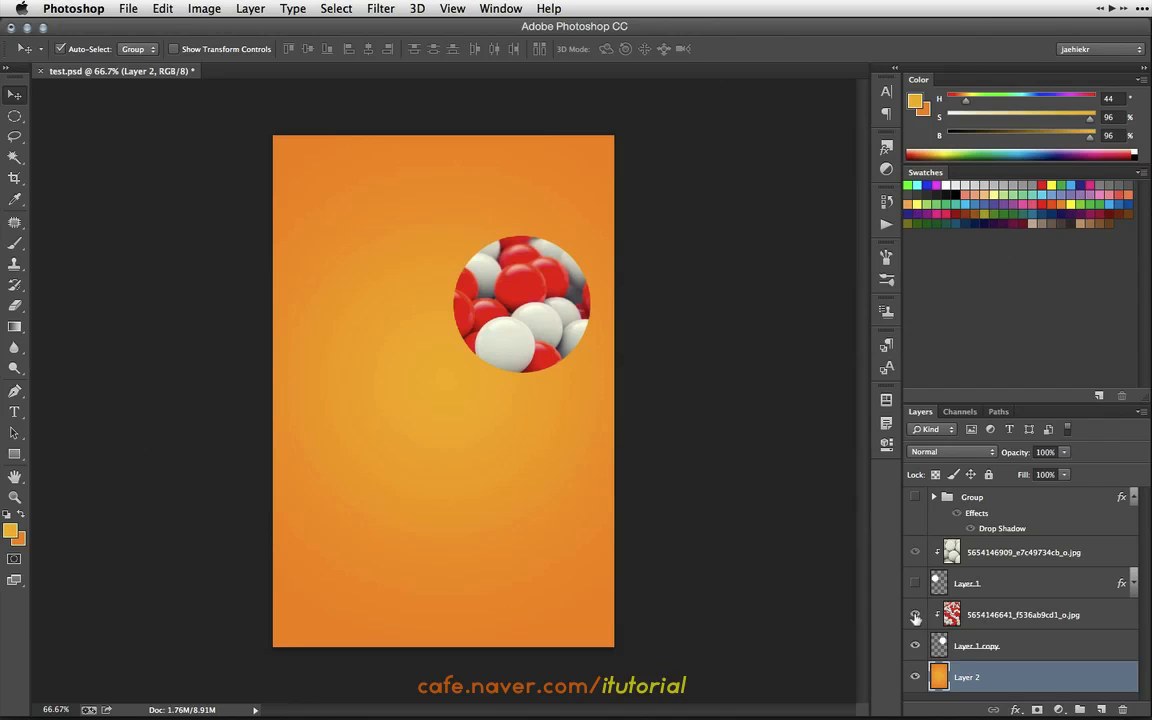
click(980, 621)
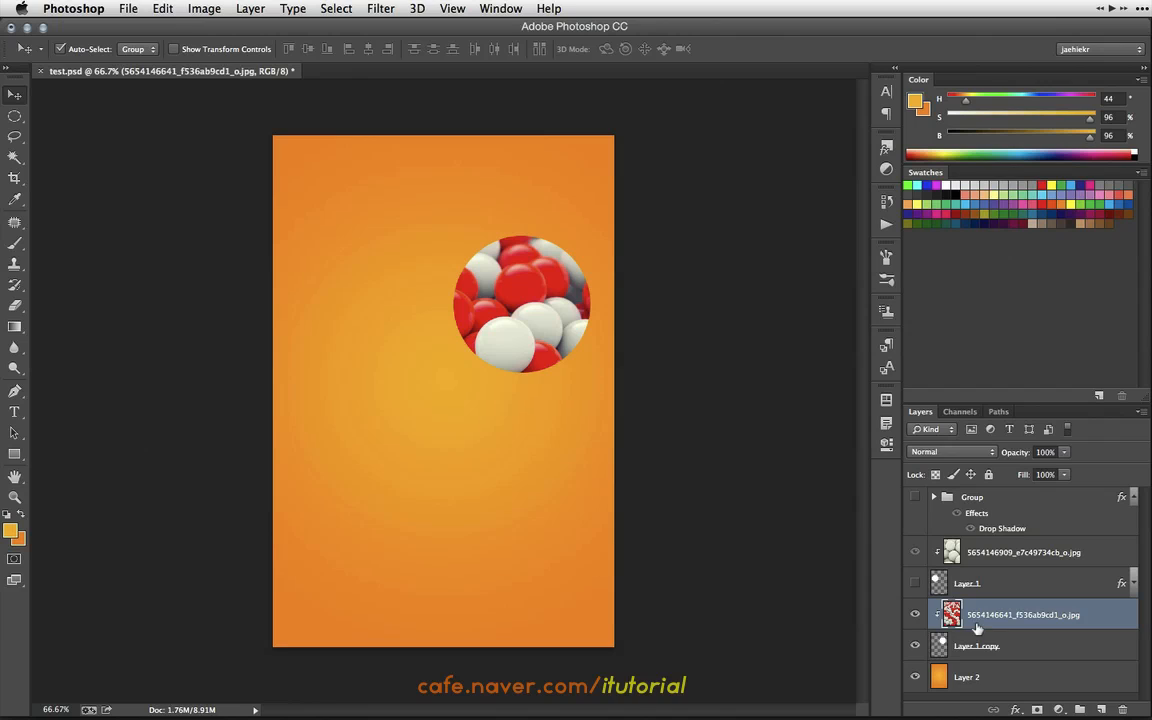
click(915, 583)
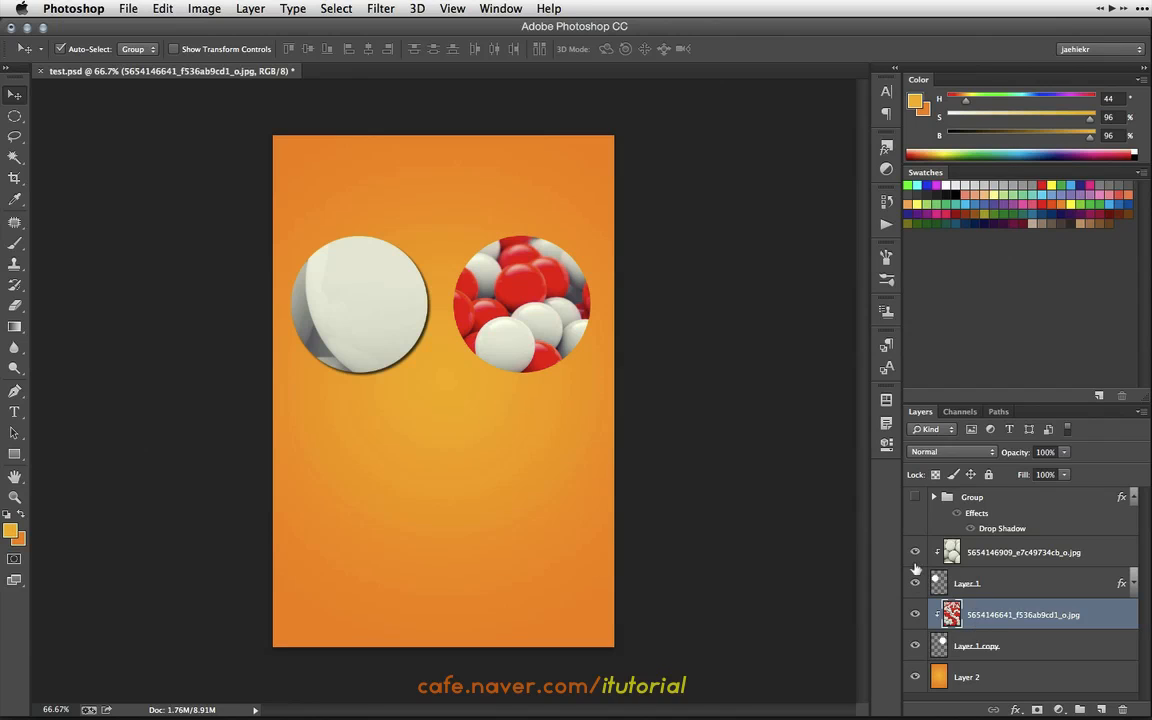
click(915, 553)
click(915, 553)
click(1133, 584)
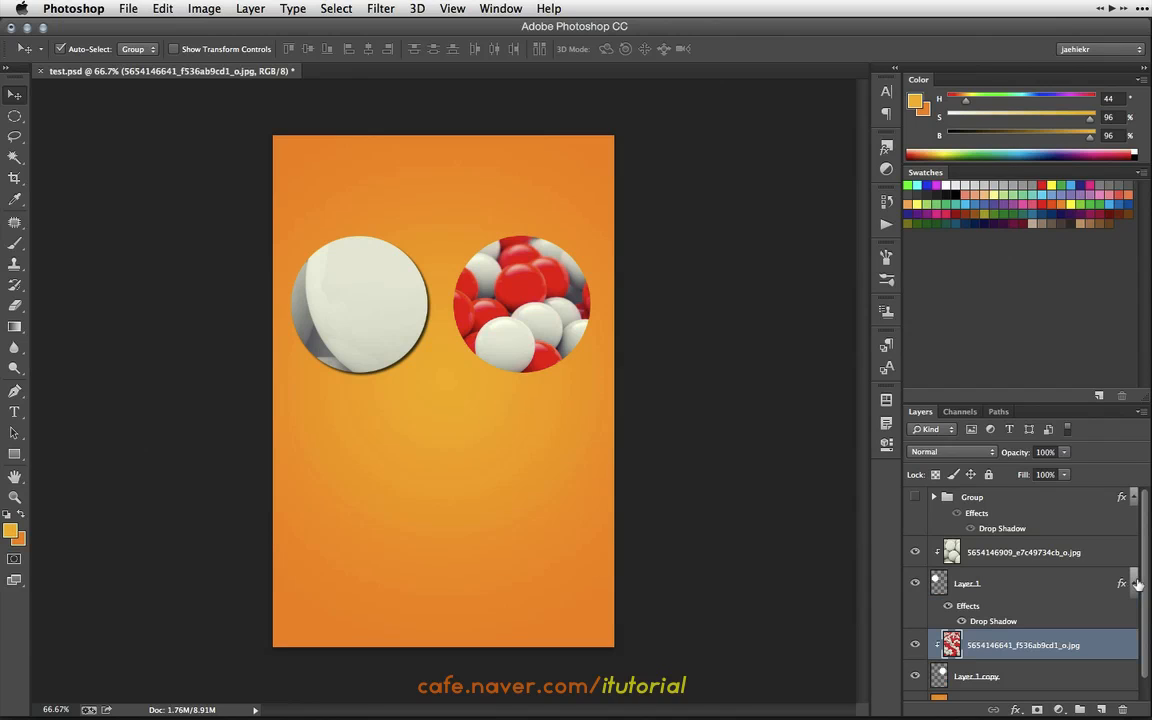
click(1004, 584)
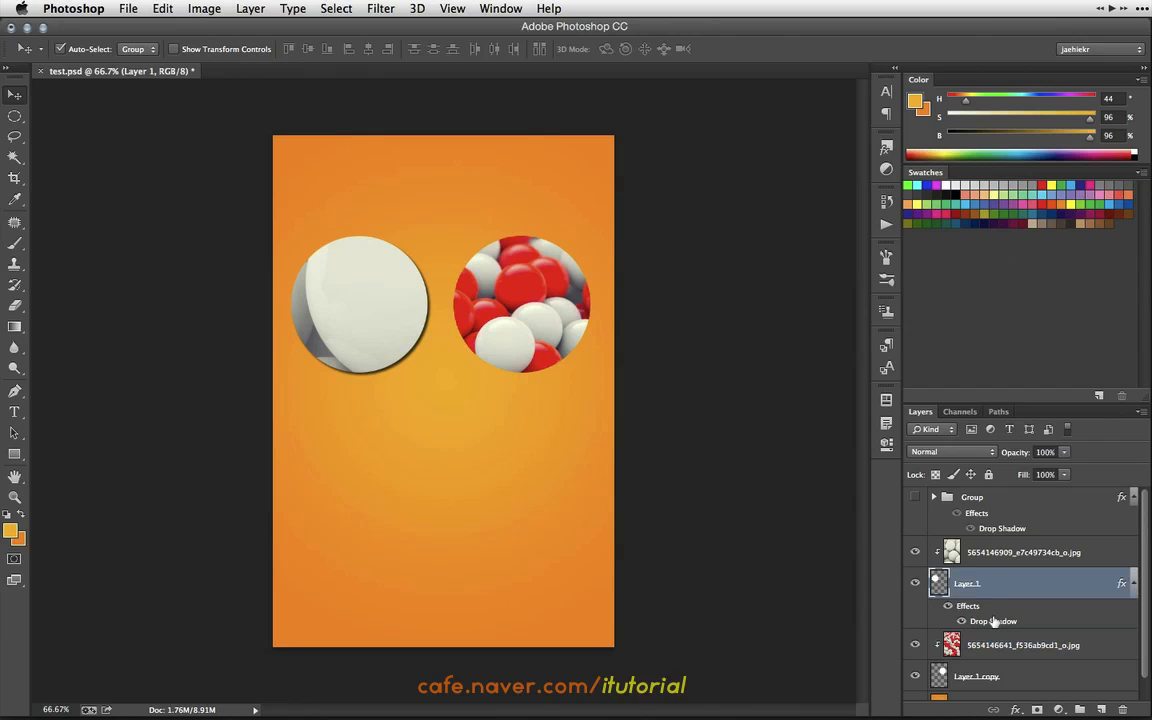
click(915, 553)
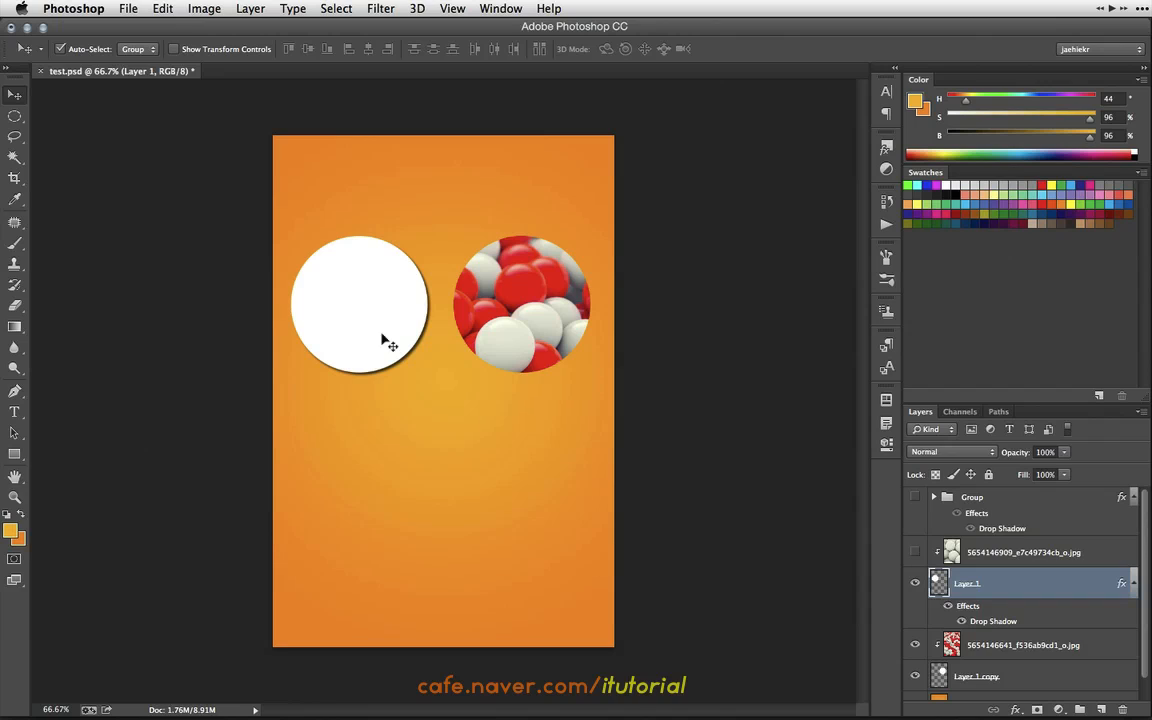
click(914, 553)
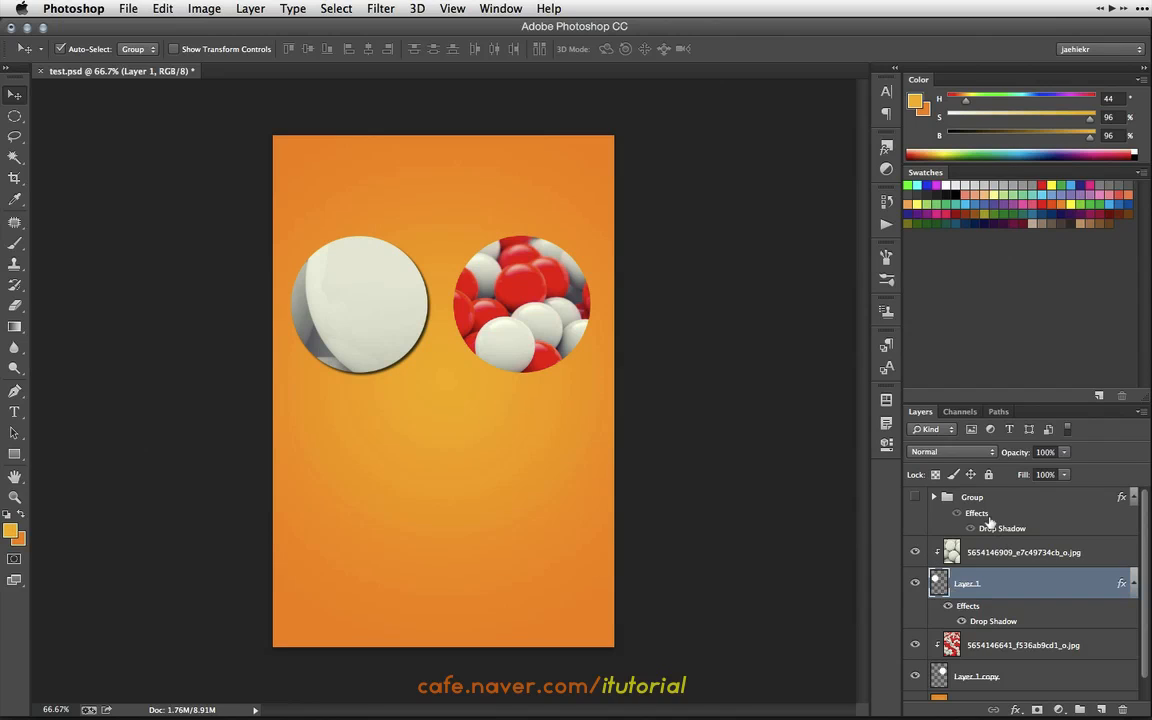
Expand the layer group, go through its three image layers and make the group visible
click(933, 497)
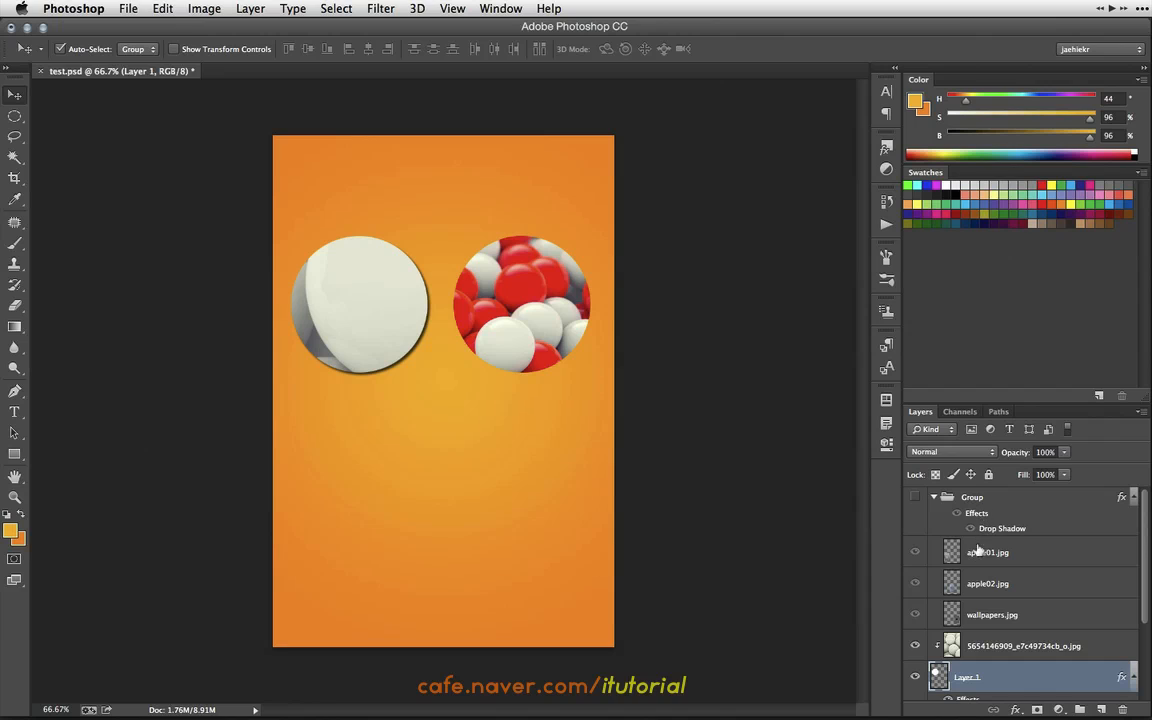
click(978, 555)
click(985, 584)
click(990, 615)
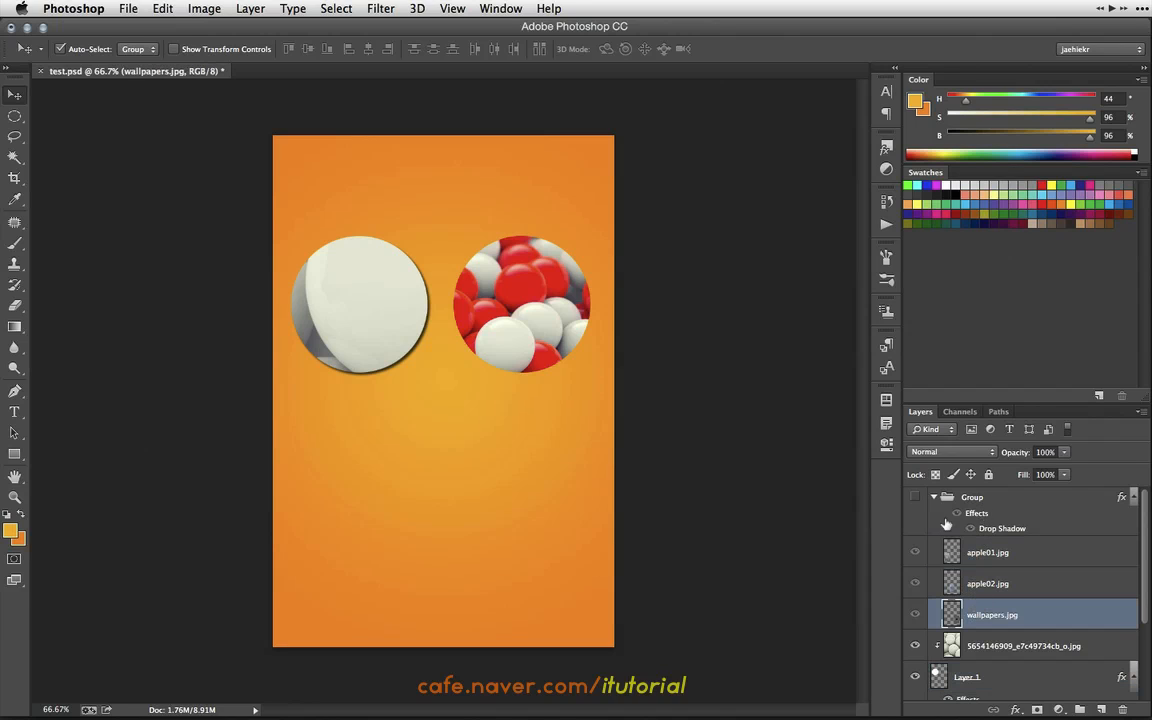
click(915, 499)
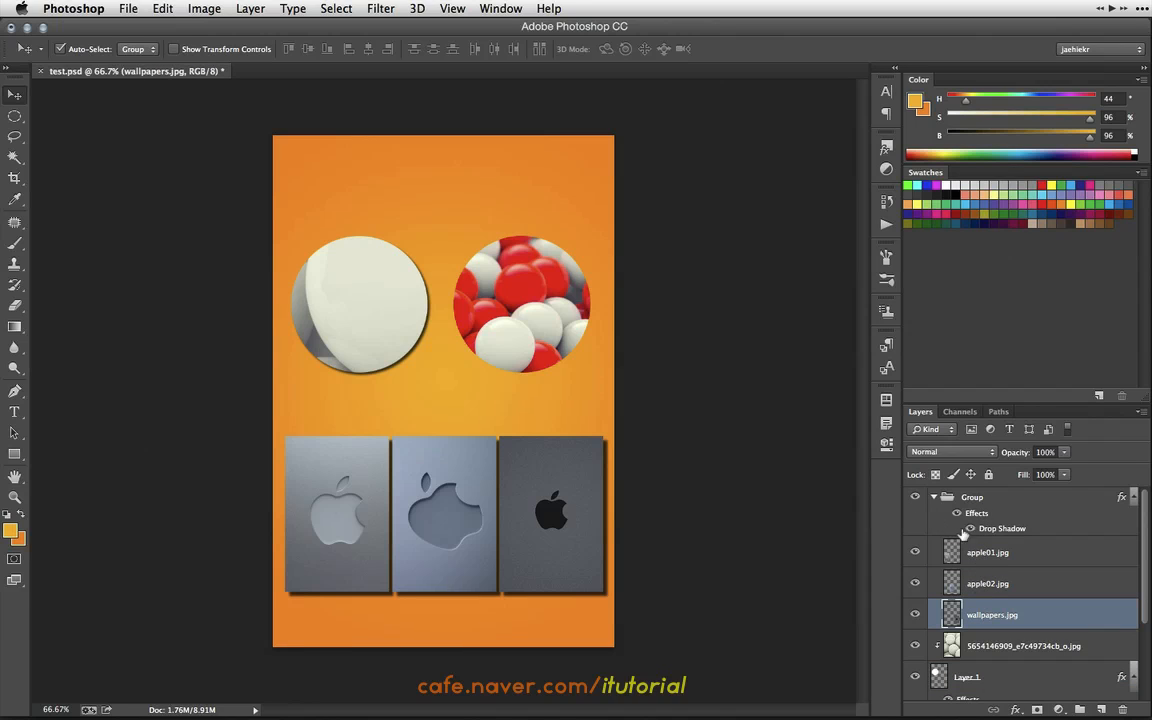
Compare the group with and without its Drop Shadow and review the image layers it contains
click(935, 499)
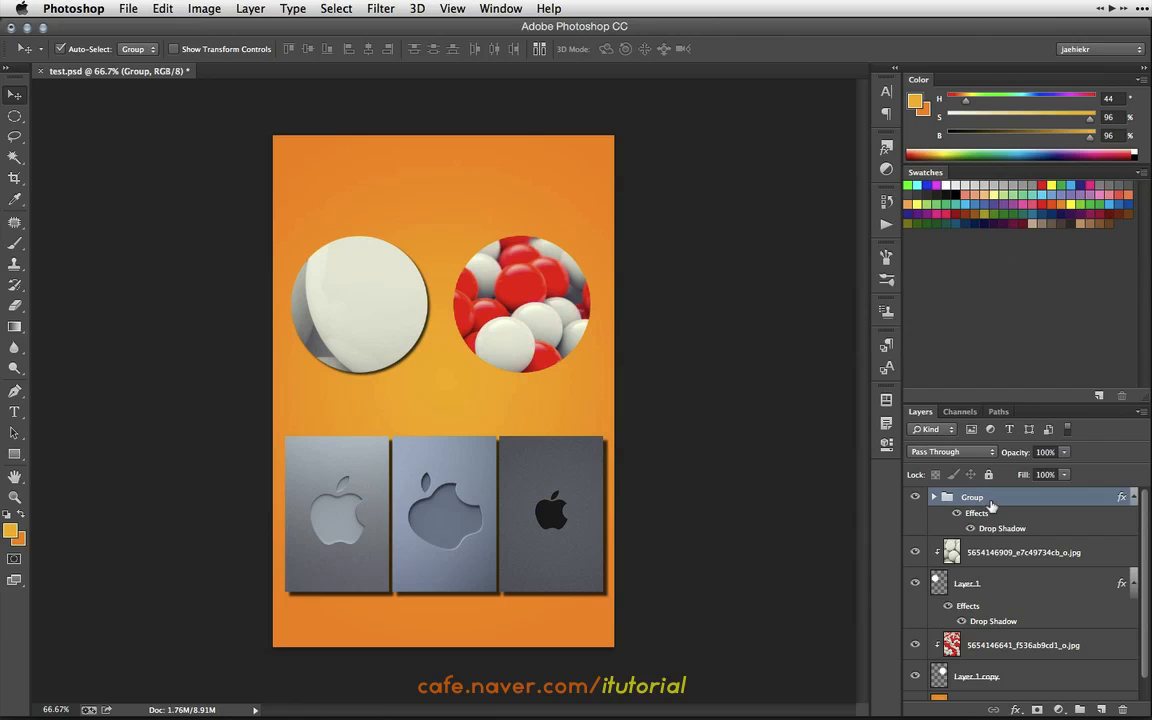
click(969, 529)
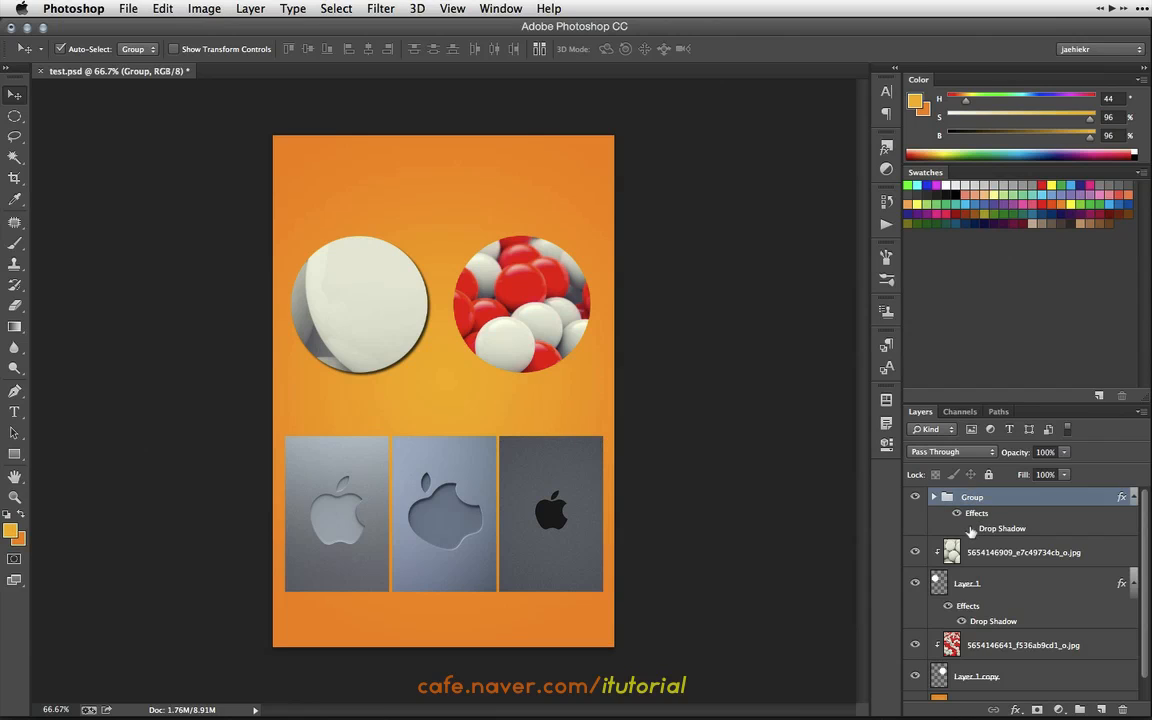
click(970, 530)
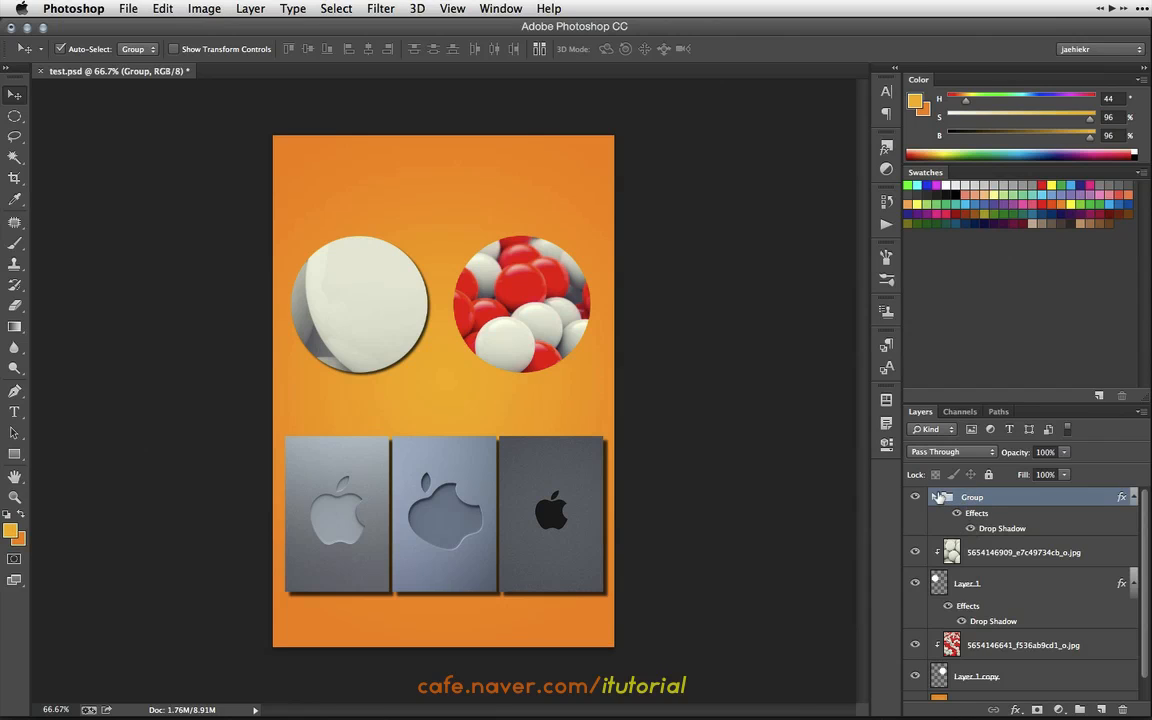
click(935, 498)
click(988, 553)
click(988, 584)
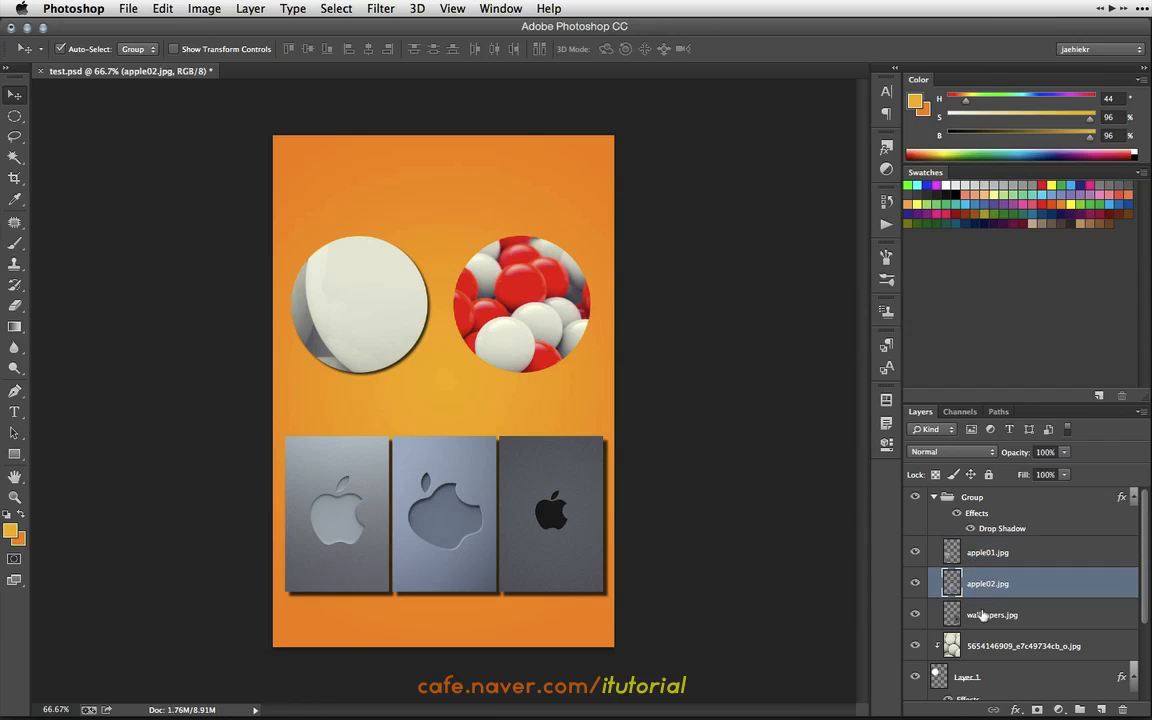
click(983, 616)
click(933, 497)
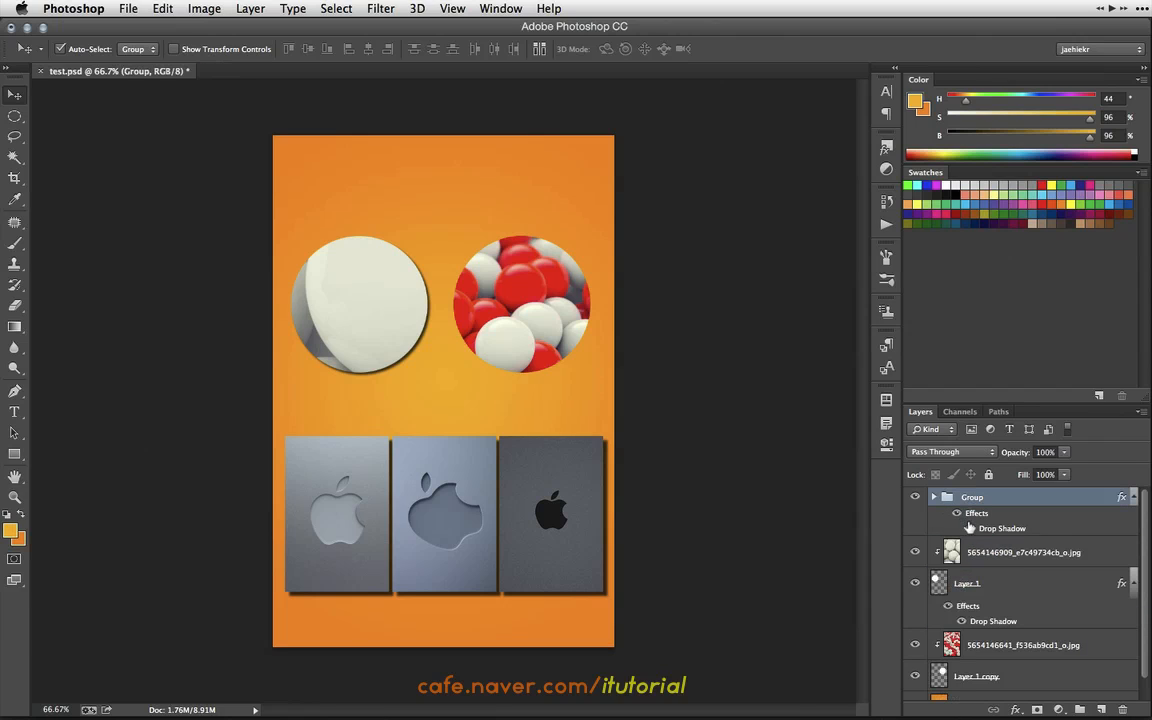
click(970, 529)
click(970, 529)
Save the document to the Desktop as test.psd in Photoshop format with layers, replacing the existing file and keeping Maximize Compatibility on
click(121, 9)
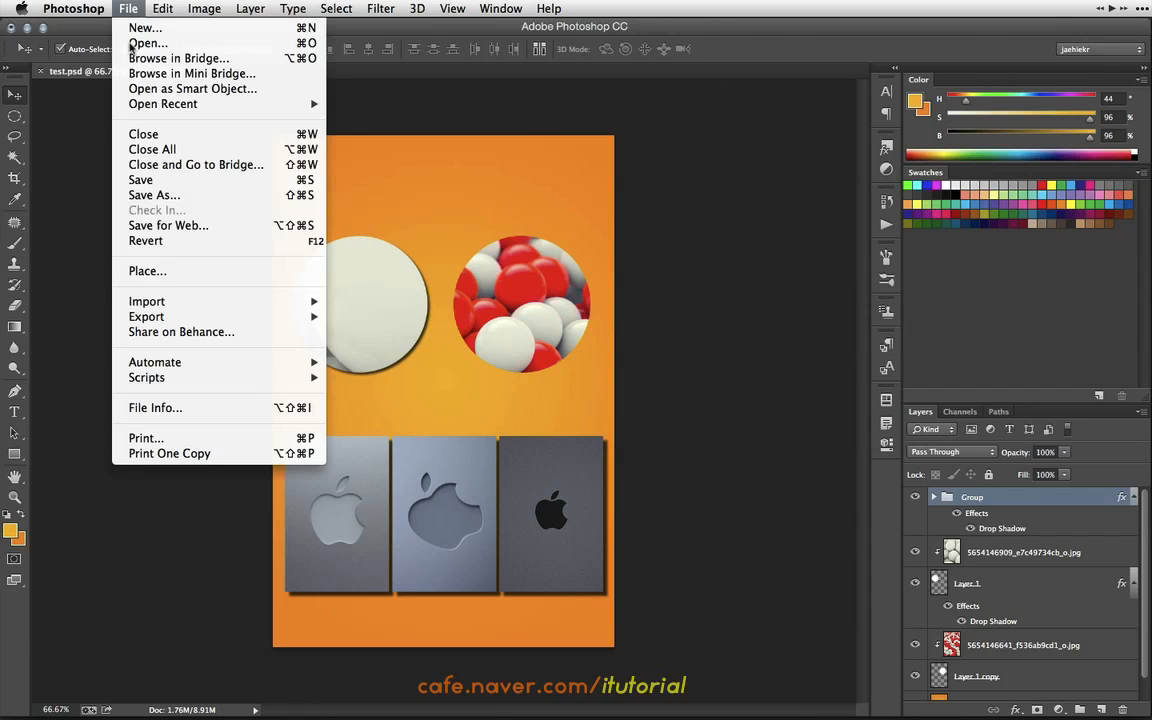
click(150, 195)
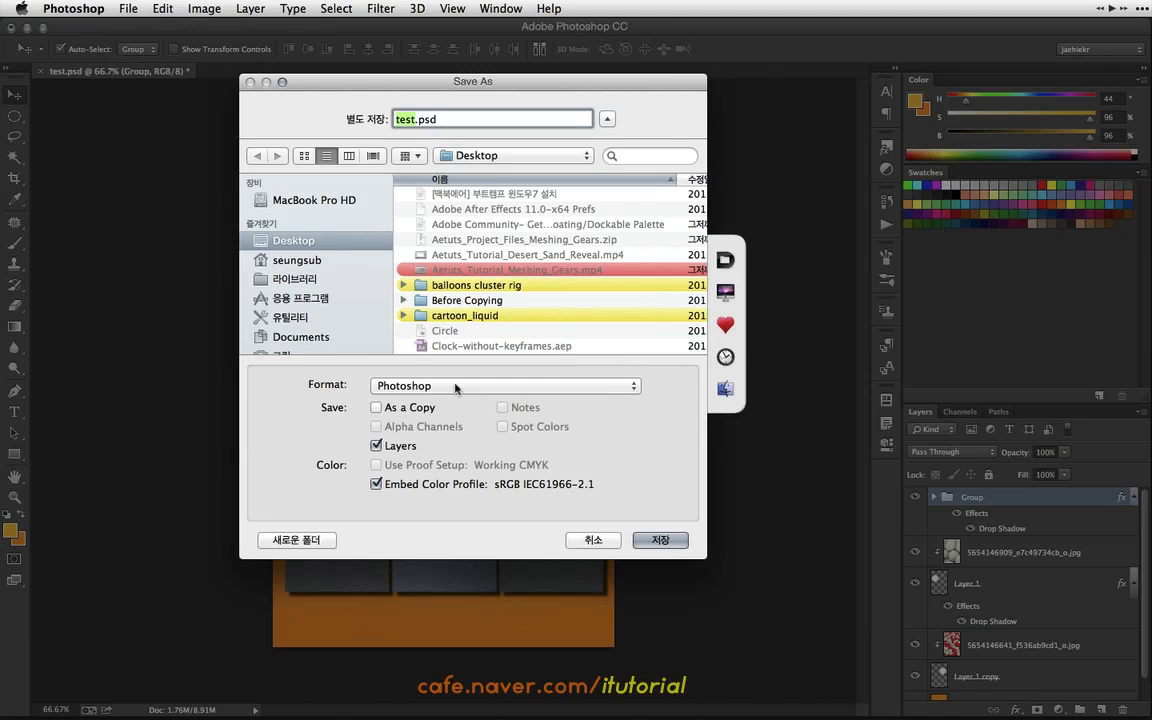
click(660, 539)
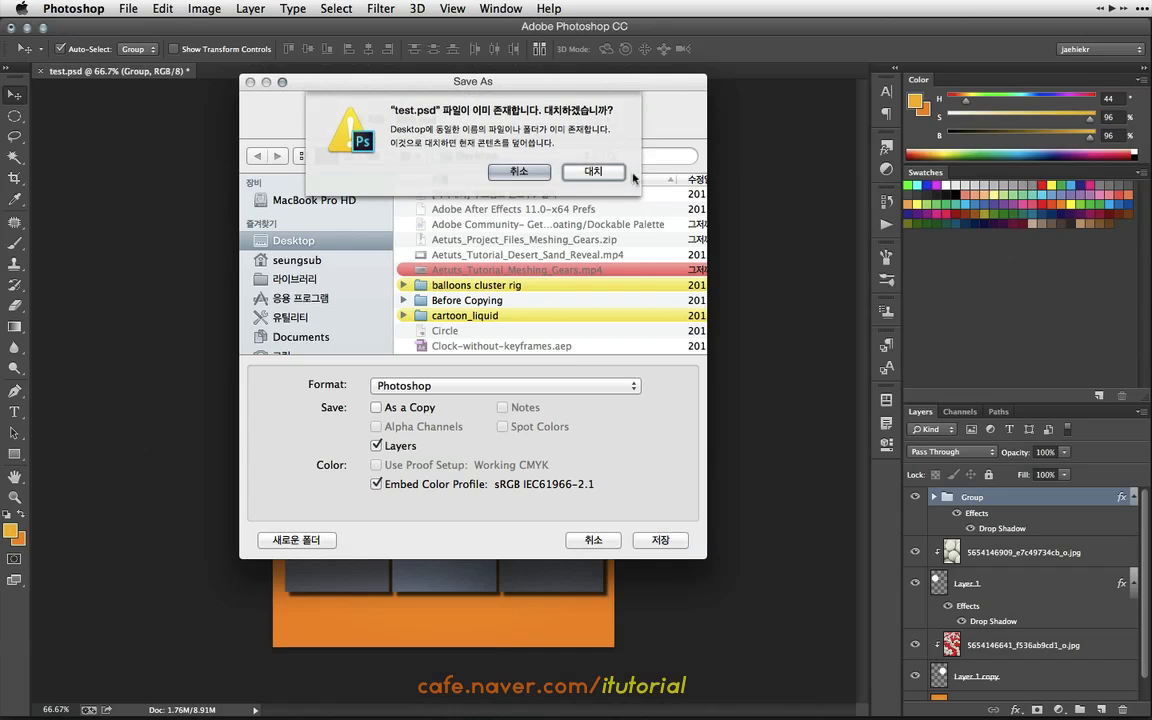
click(612, 173)
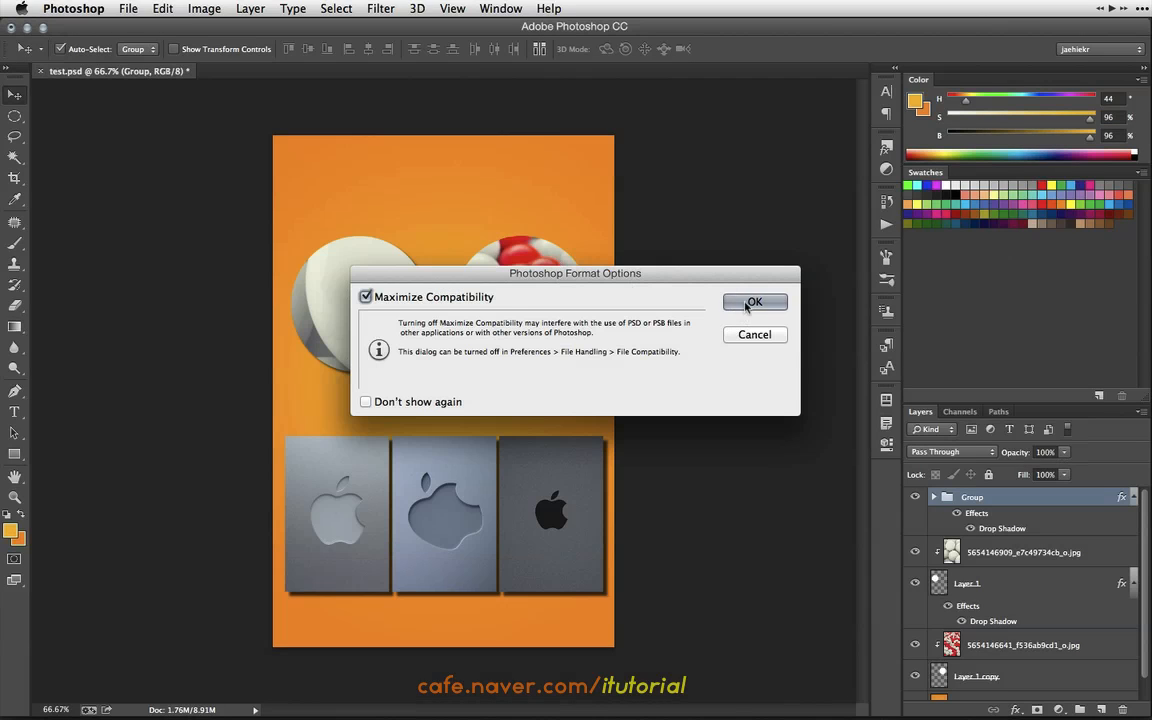
click(752, 301)
Switch to After Effects and import test.psd from the Desktop as Composition - Retain Layer Sizes with Editable Layer Styles
key(super+Tab)
key(super+Tab)
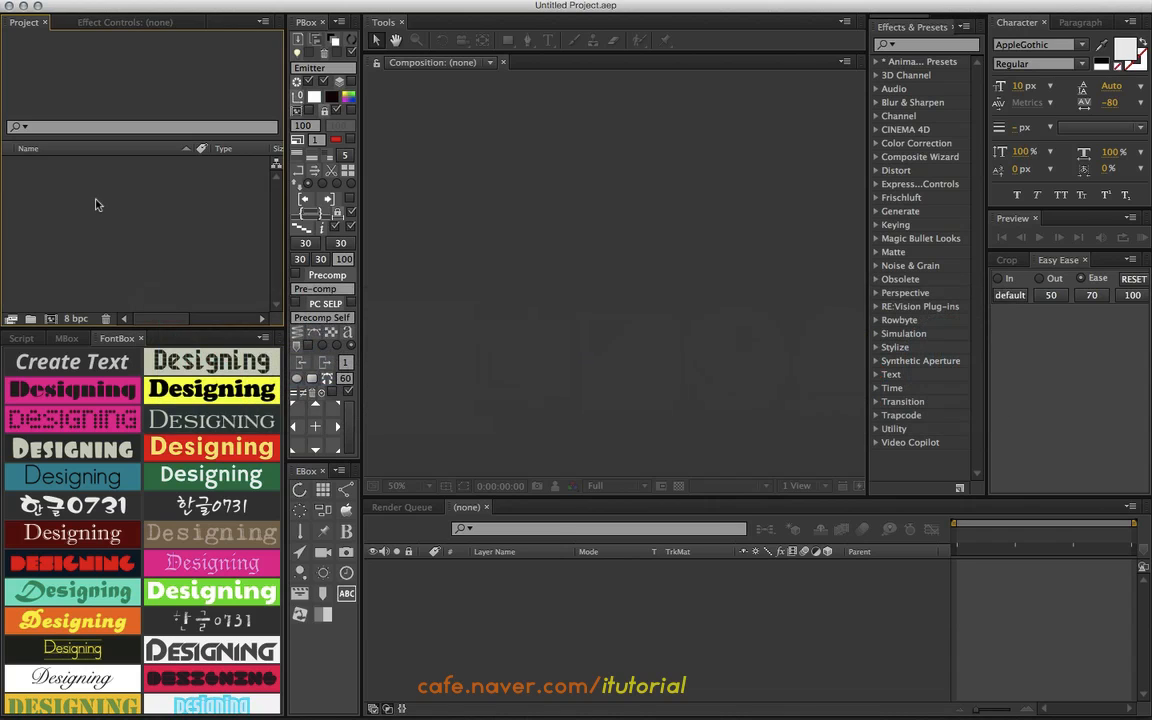
double_click(97, 205)
scroll(517, 275, down, 2)
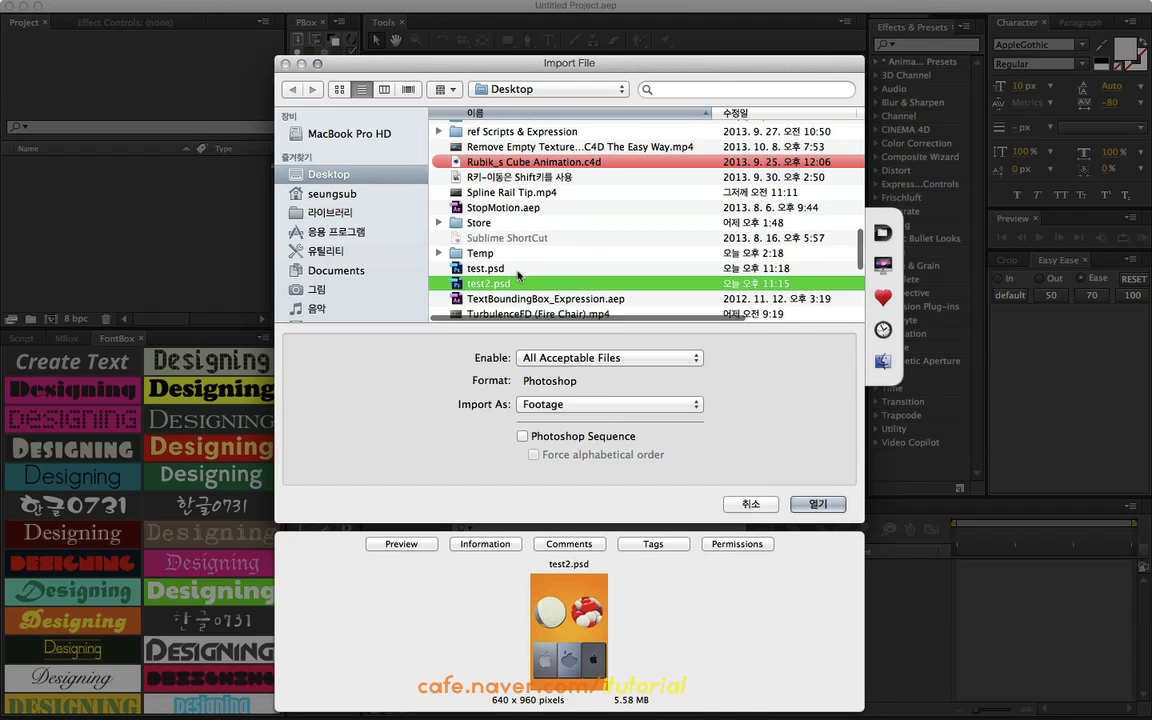
click(517, 270)
click(673, 405)
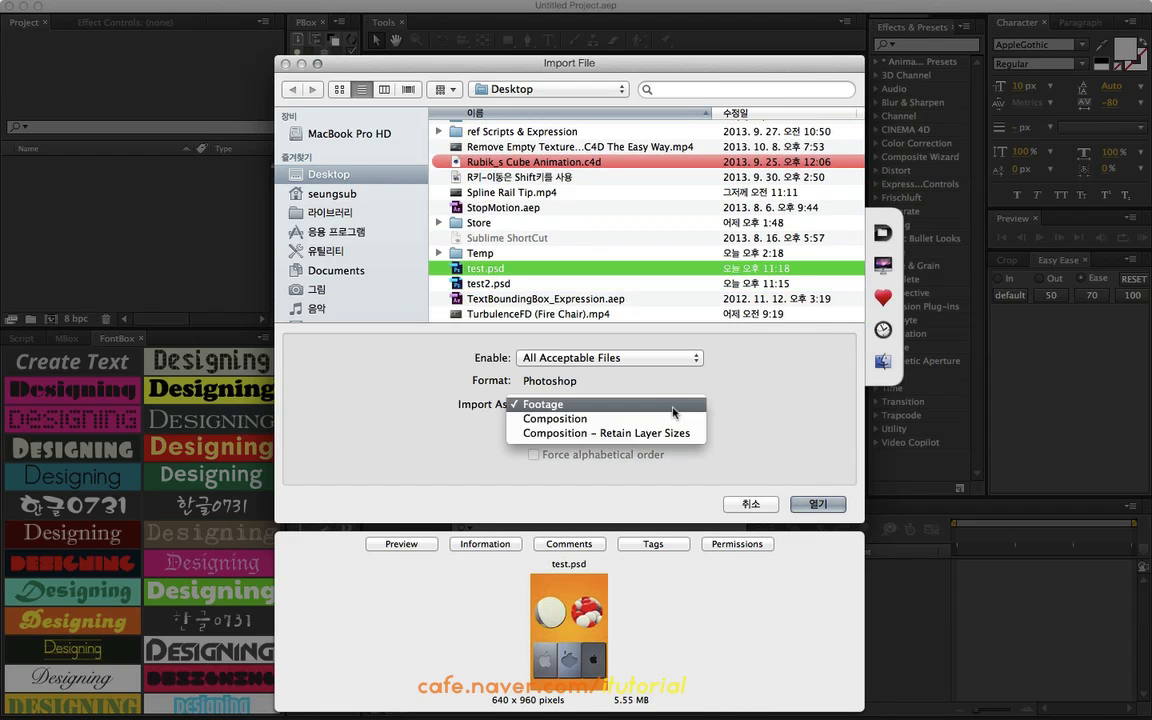
click(640, 433)
click(816, 504)
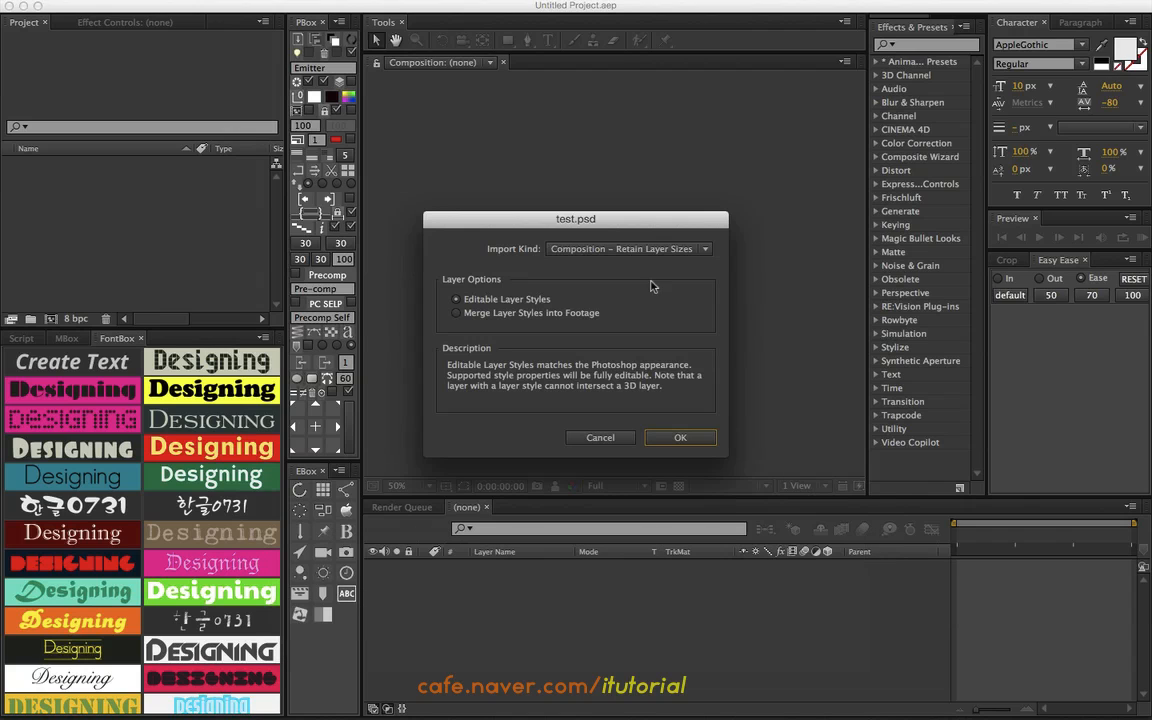
click(675, 436)
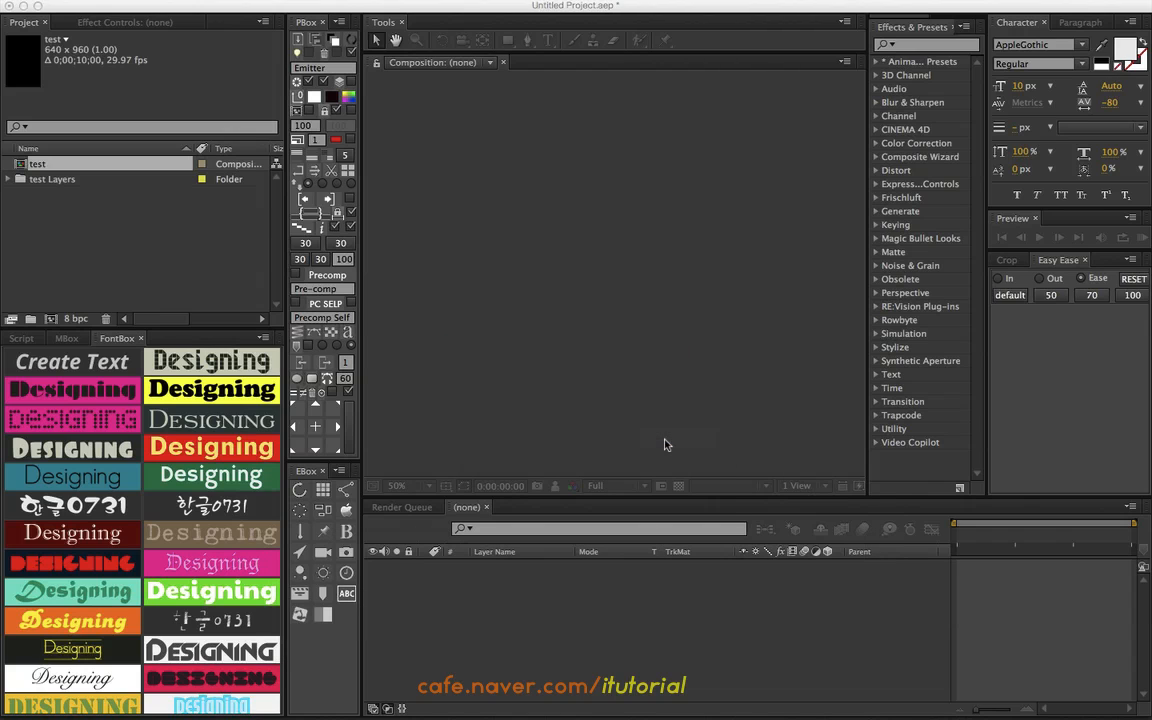
Open the imported test composition and select Layer 1 and Layer 1 copy to inspect how they came in
double_click(20, 164)
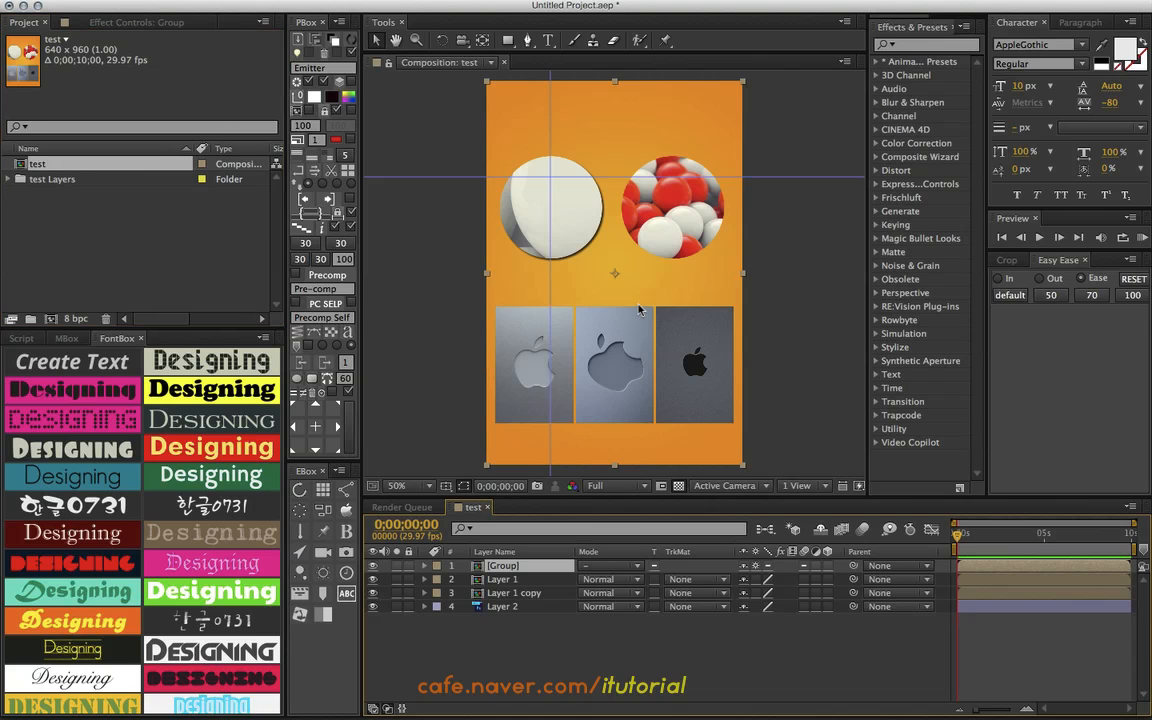
click(503, 580)
click(511, 594)
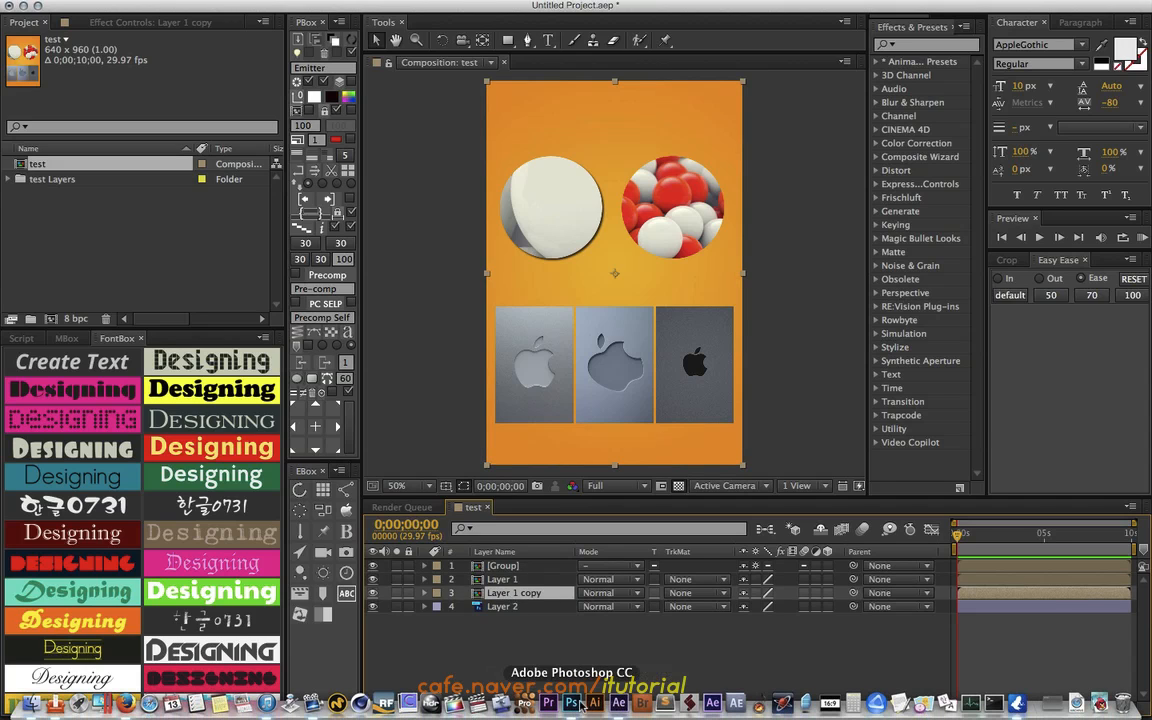
Switch to Photoshop to check the clipped image above Layer 1 copy, and return to After Effects
click(572, 704)
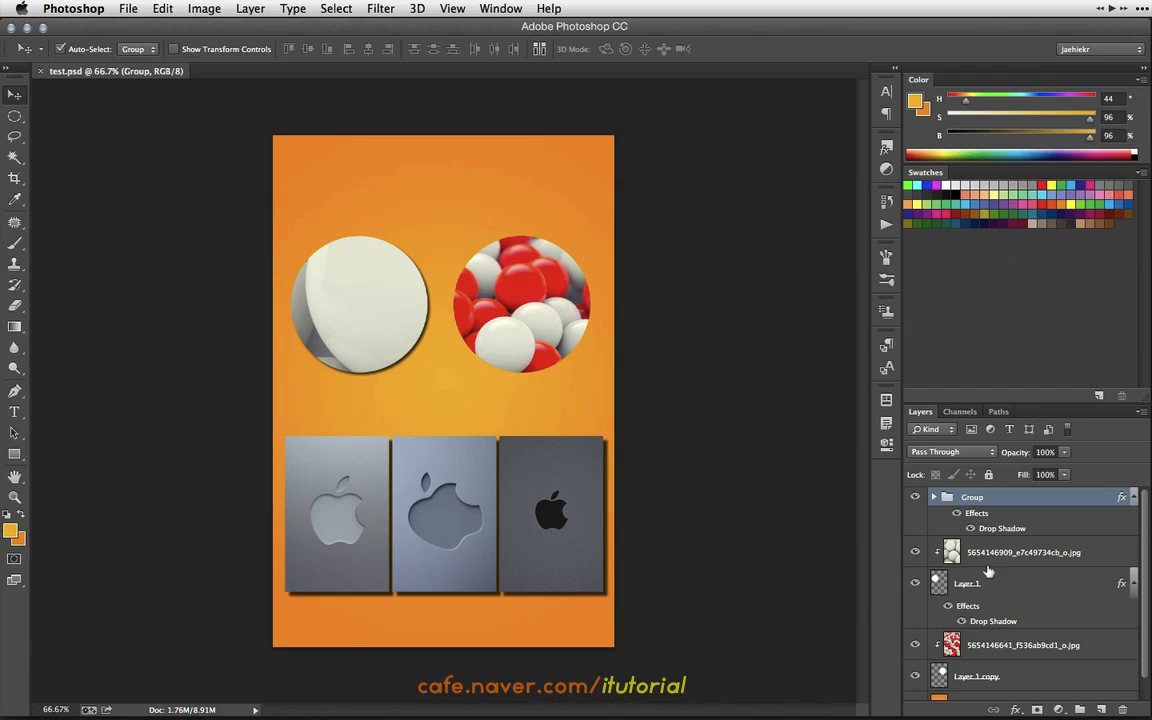
click(995, 645)
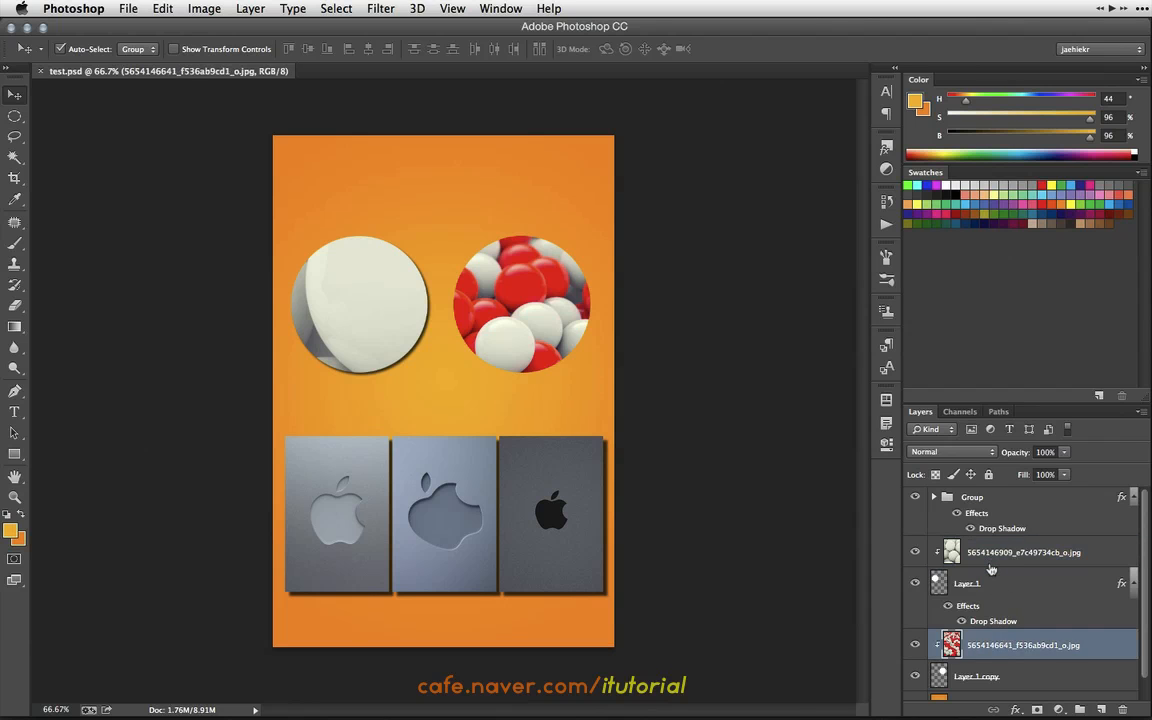
key(super+Tab)
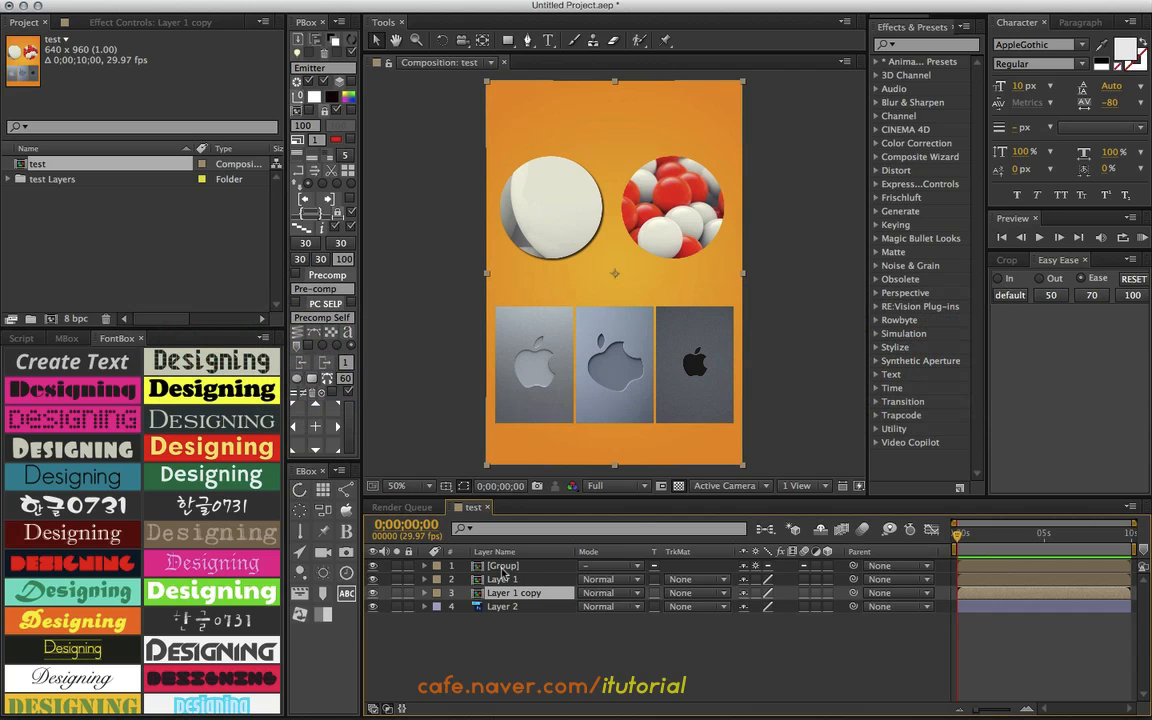
Open the Group precomposition from the test timeline and examine its individual image layers
click(503, 567)
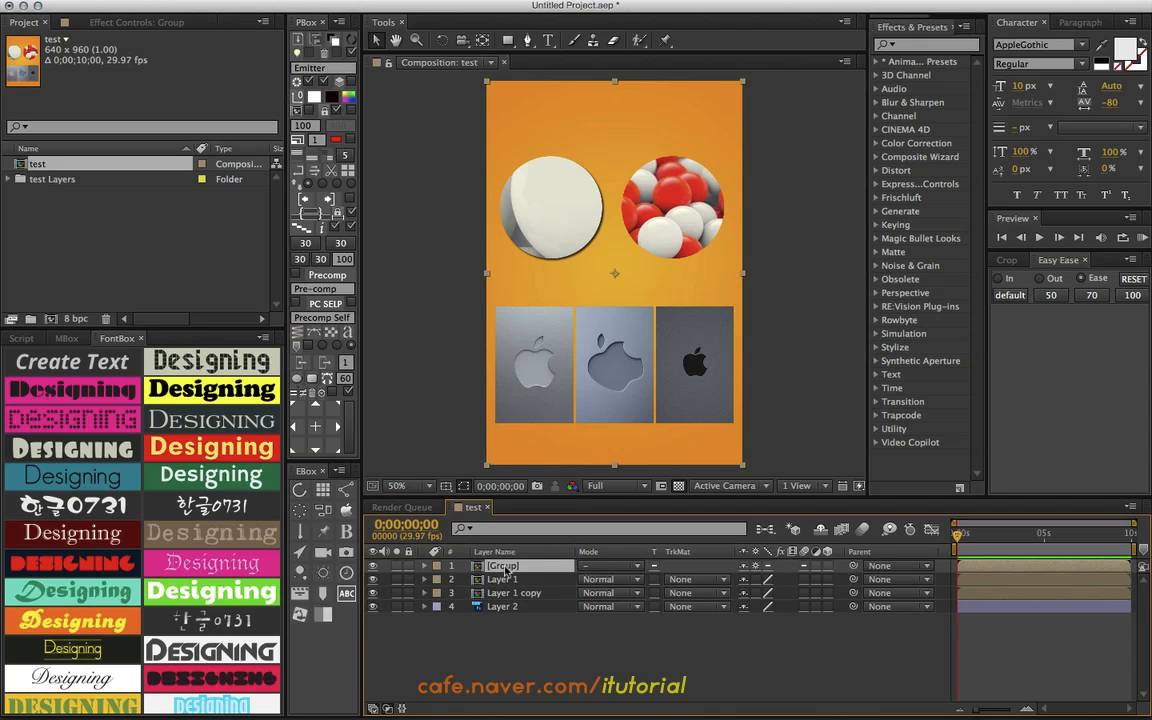
double_click(504, 567)
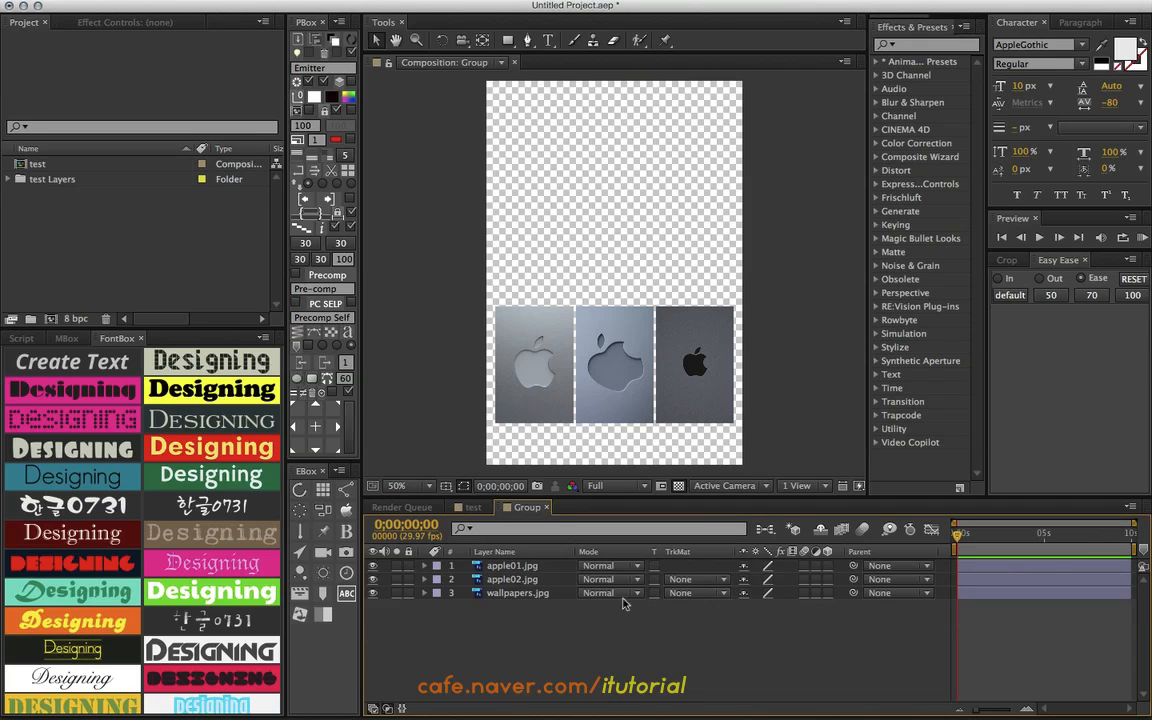
click(517, 593)
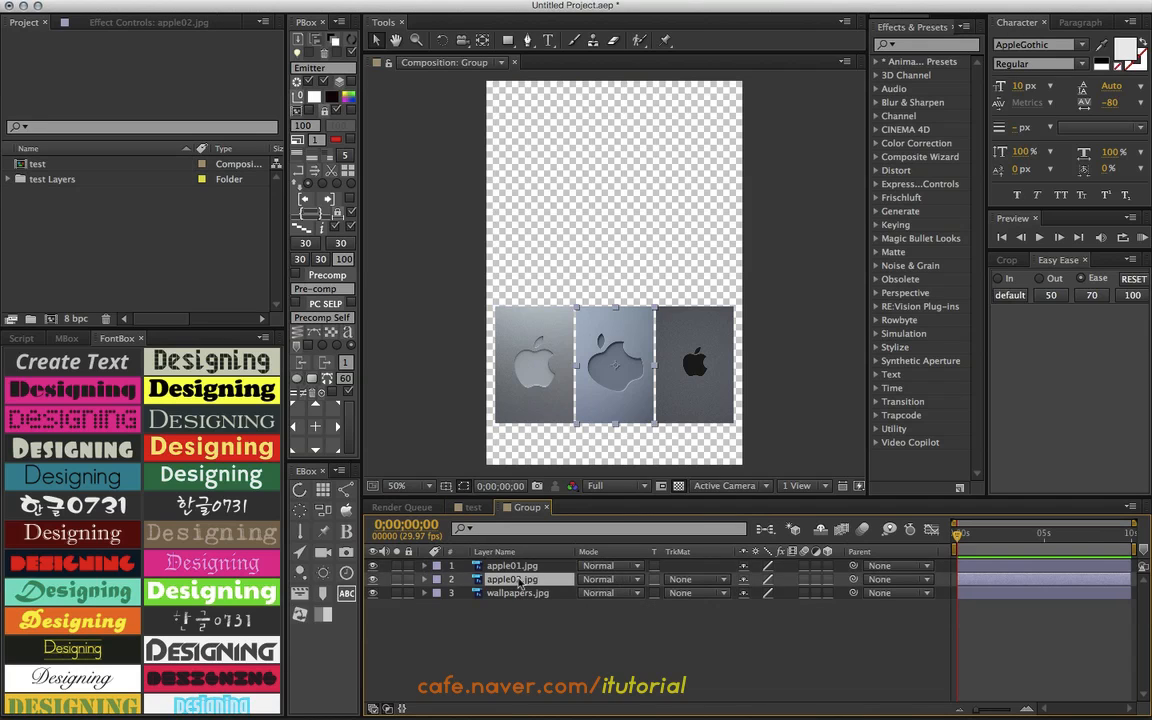
Return to the test composition and toggle Layer 1's visibility off and on to check what it contains
click(474, 508)
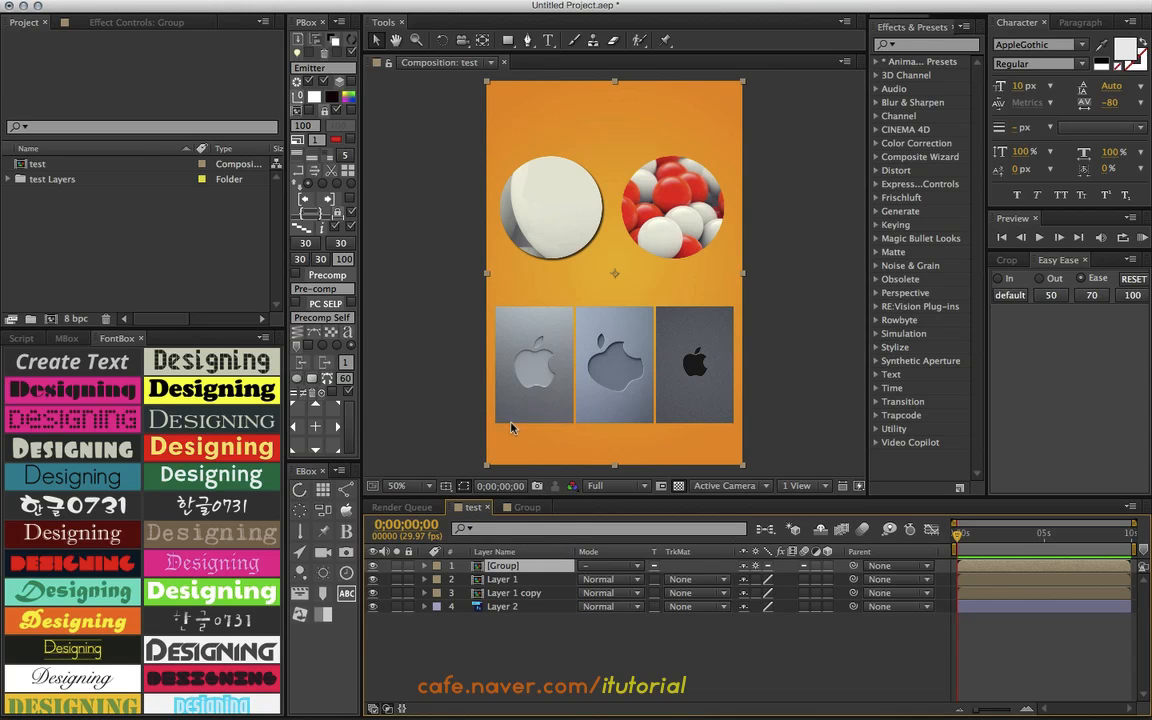
click(506, 581)
click(373, 580)
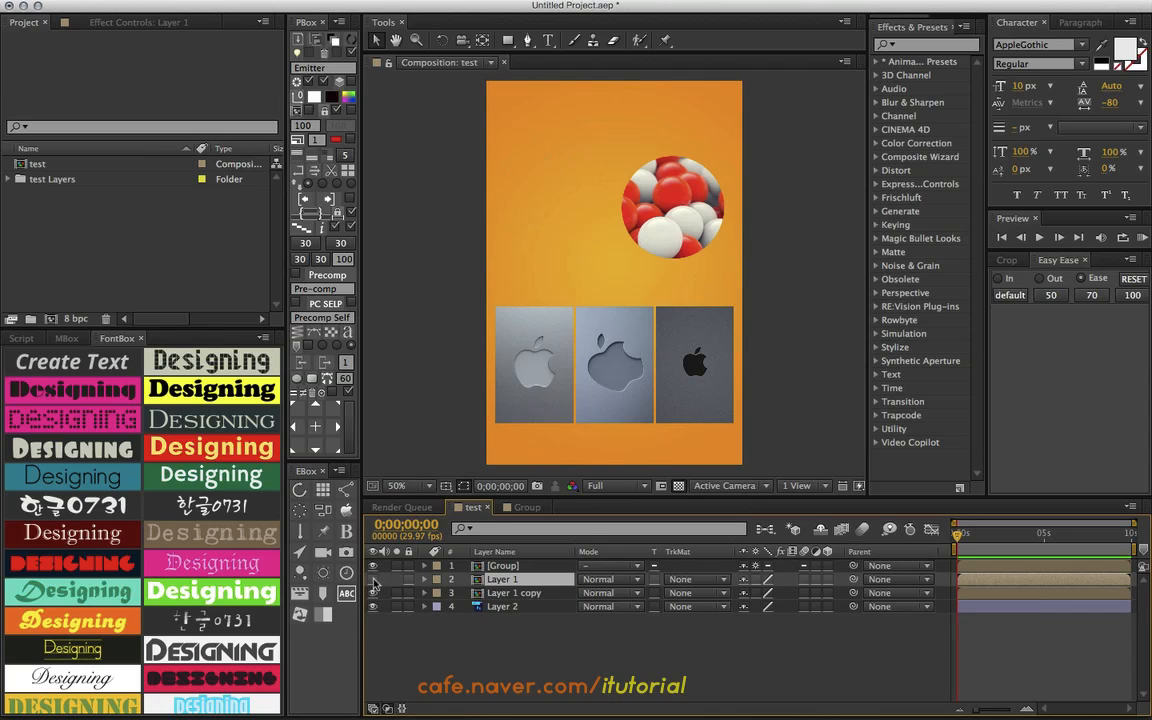
click(373, 580)
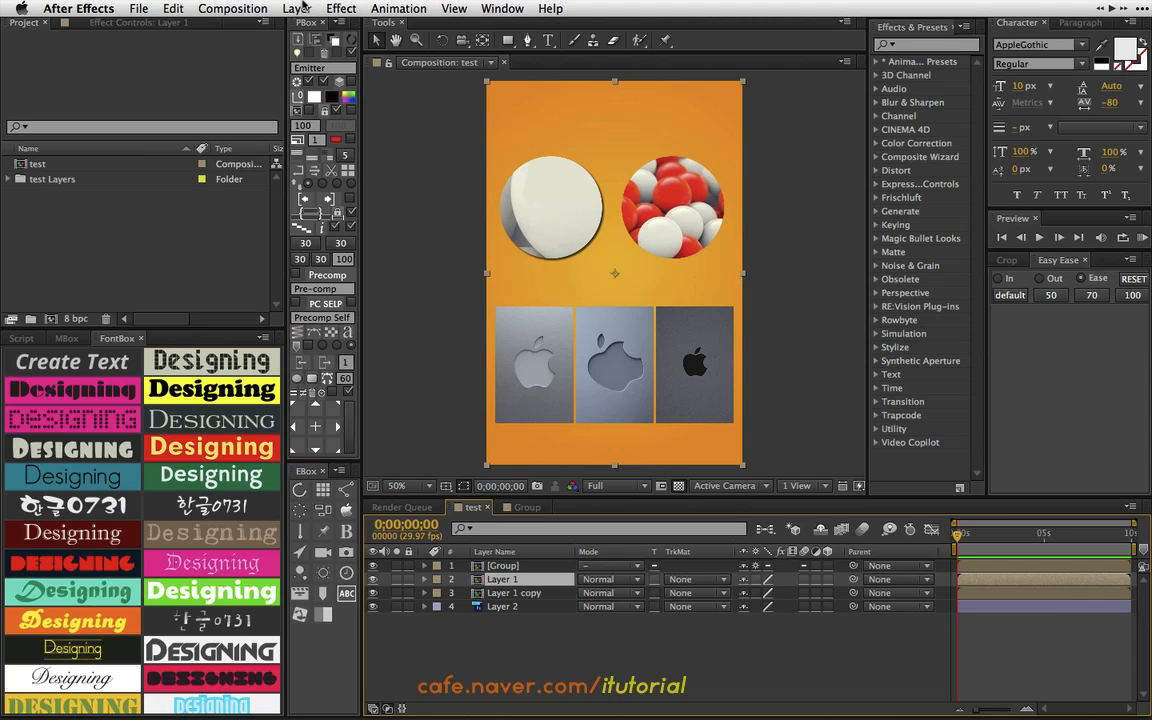
Review the available layer styles and expand Layer 1's Layer Styles to examine the imported Drop Shadow
click(294, 8)
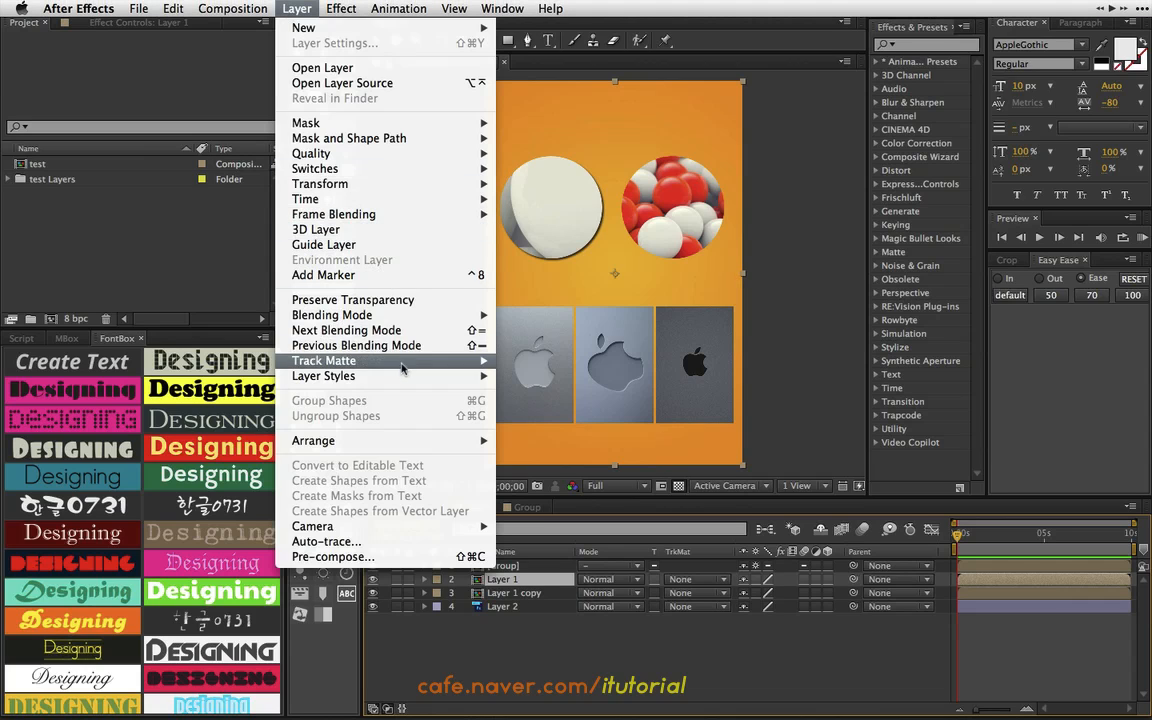
mouse_move(362, 376)
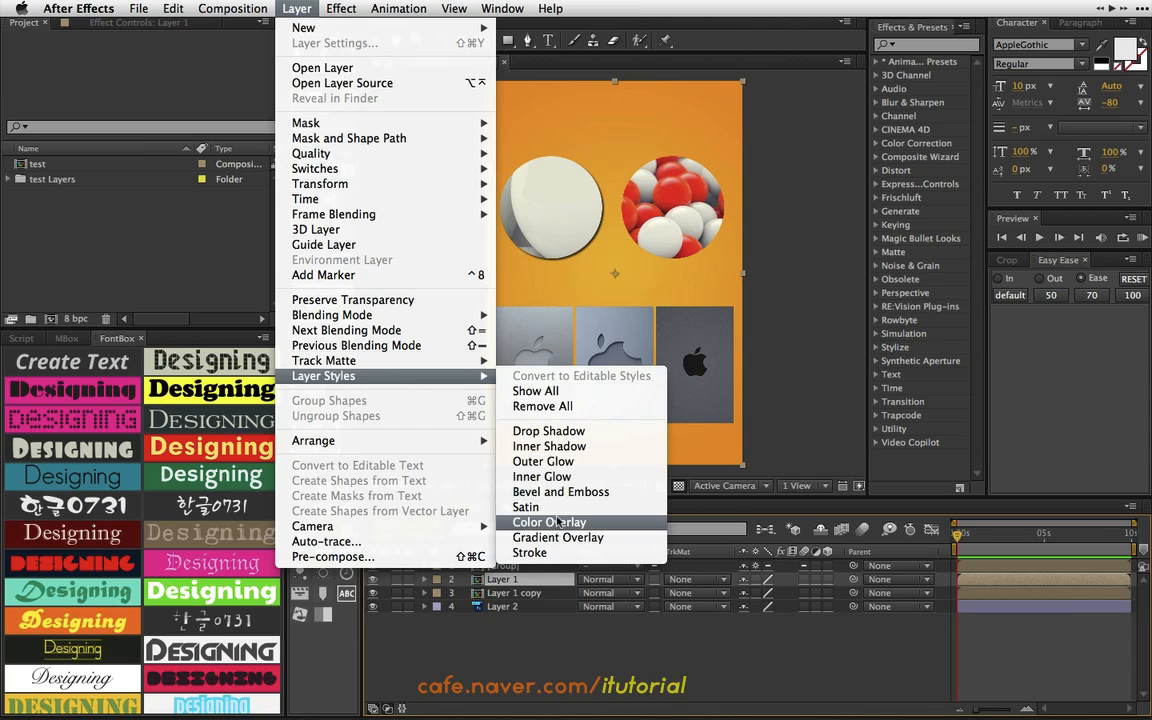
click(537, 662)
click(424, 579)
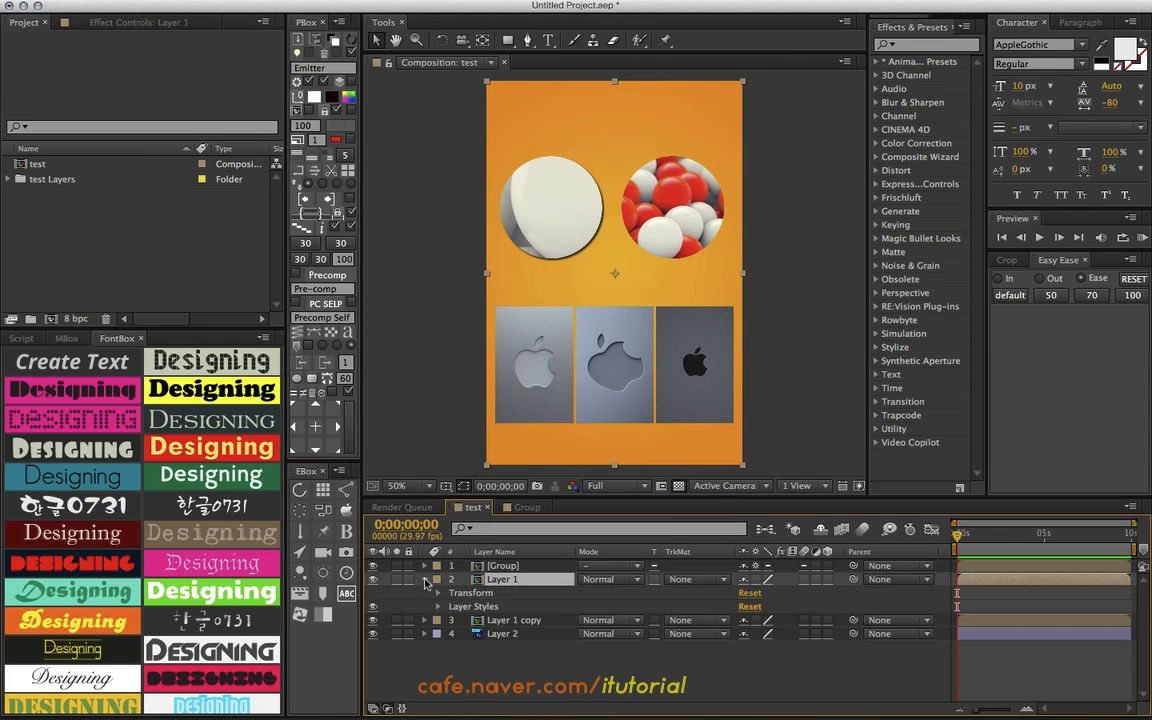
click(438, 607)
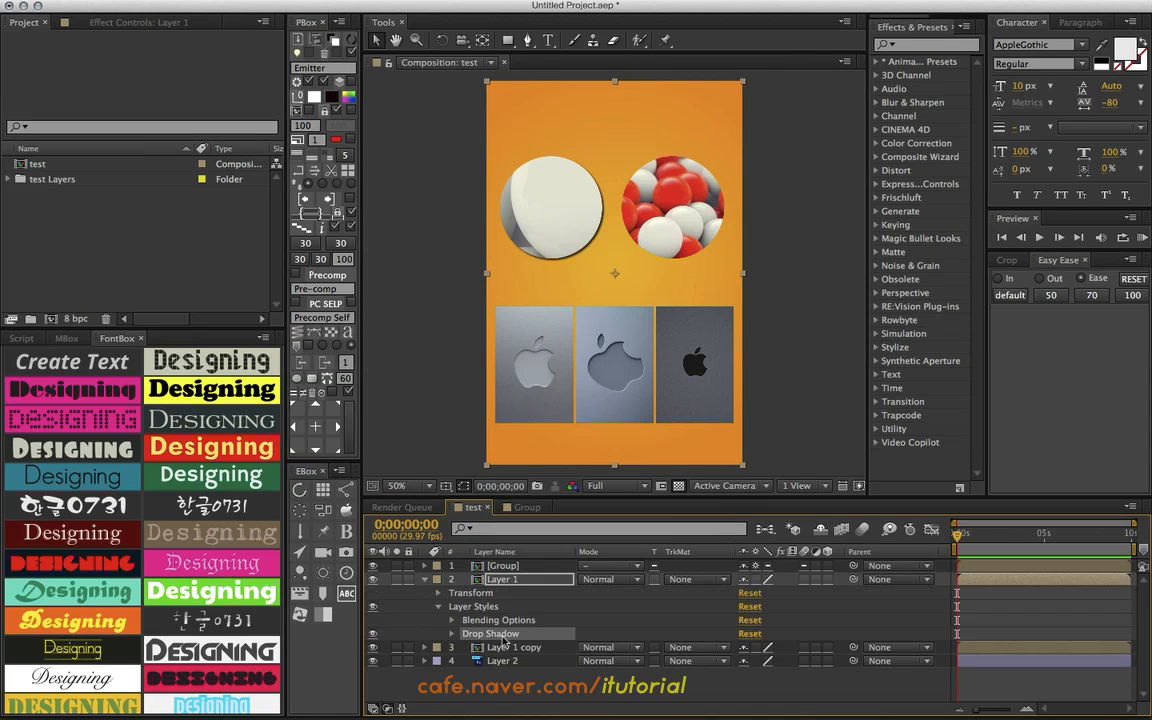
click(424, 579)
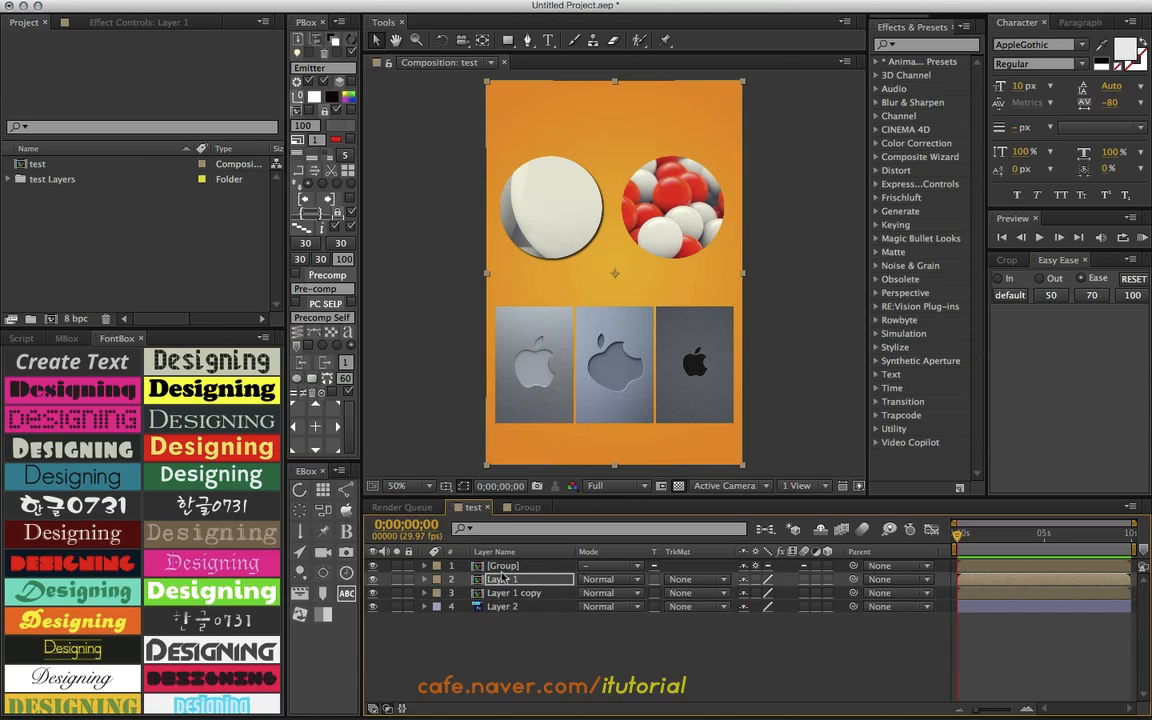
Expand the Group layer's properties to check whether its layer style was imported
click(510, 567)
click(424, 566)
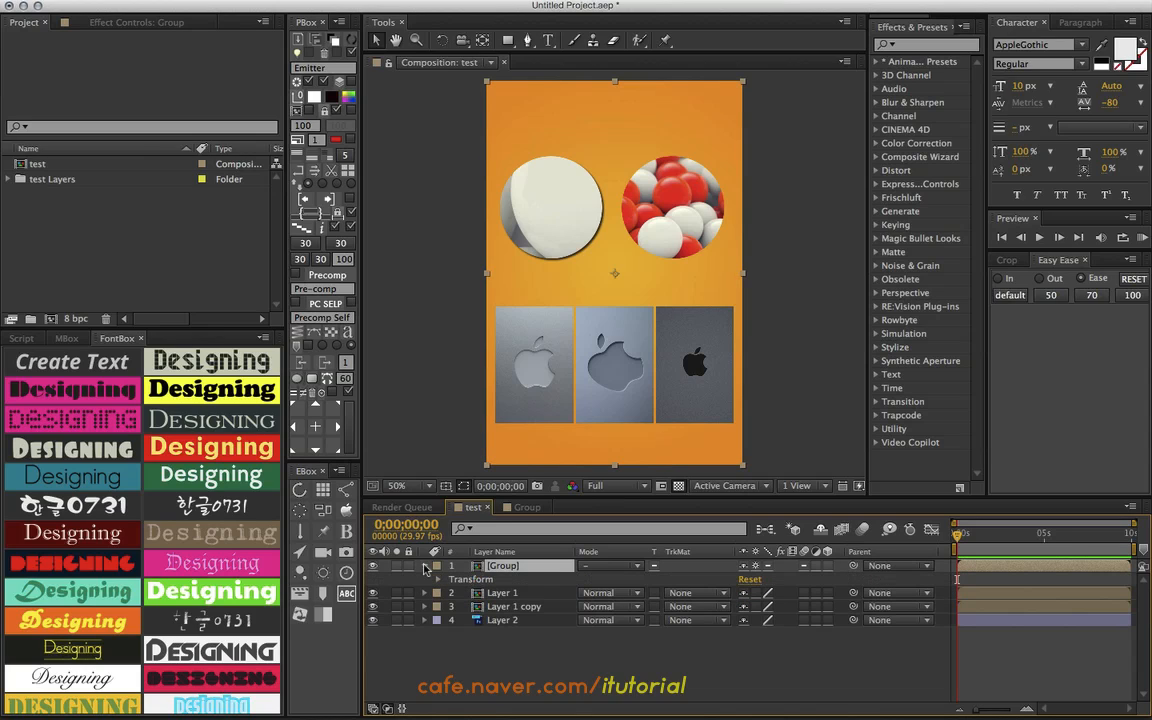
click(424, 566)
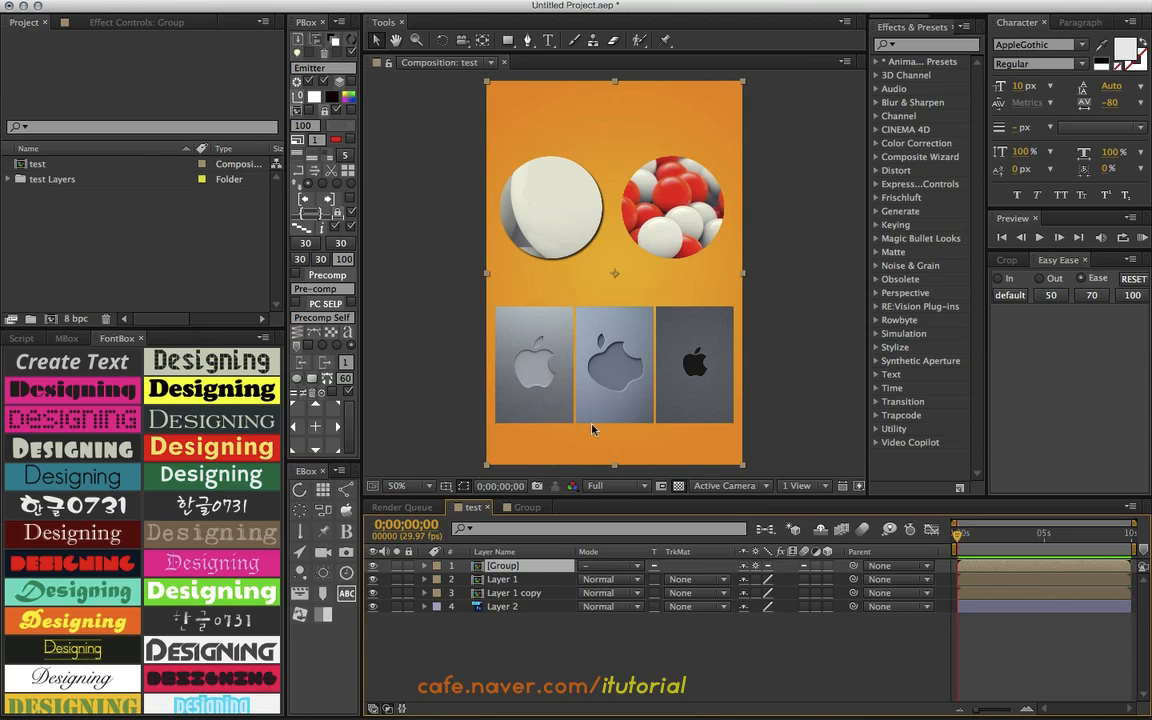
Start a new empty project in place of the current one
click(48, 211)
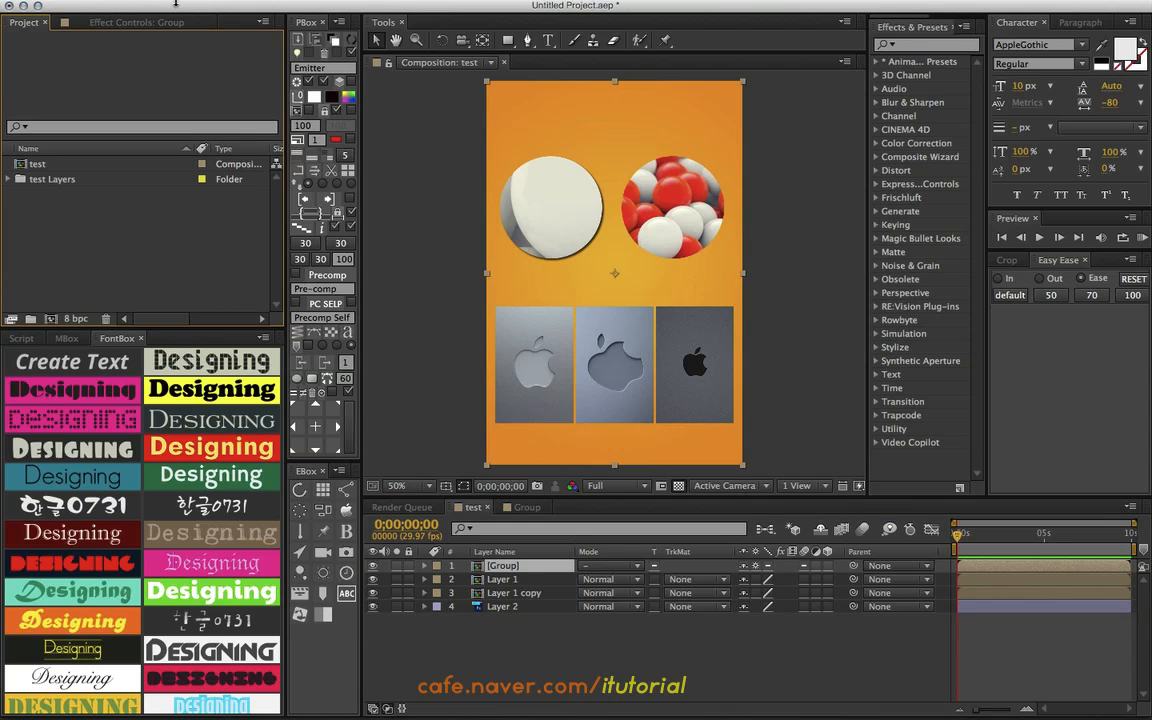
click(138, 8)
mouse_move(140, 27)
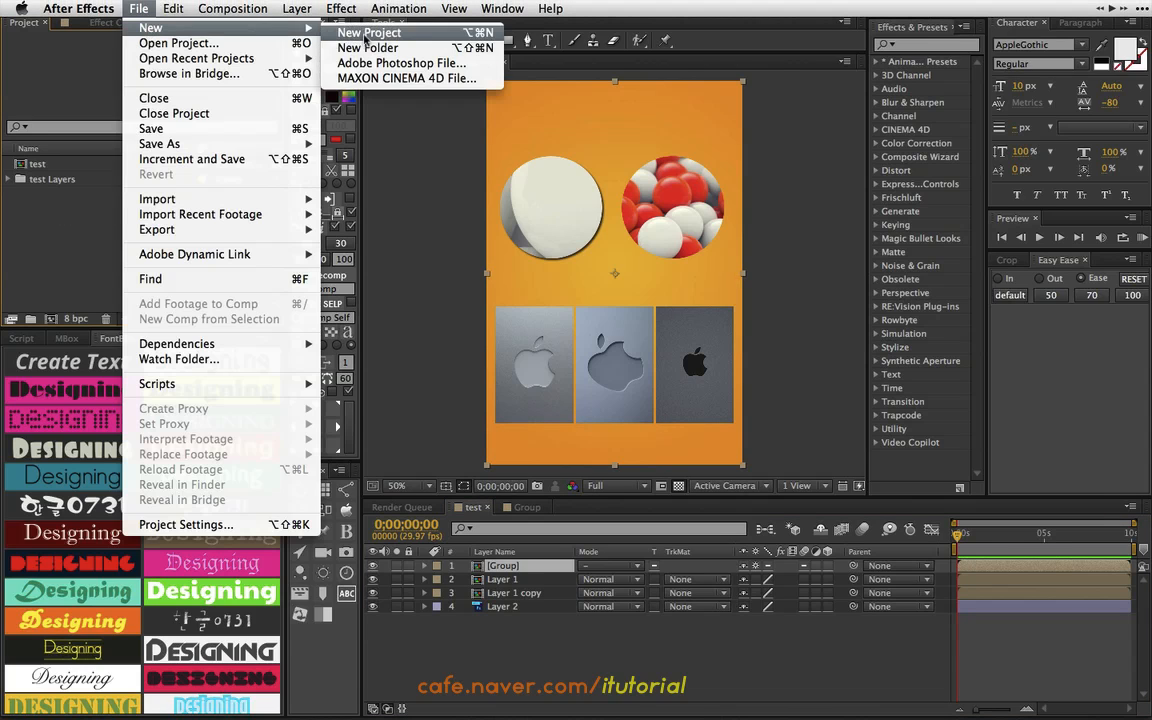
click(366, 37)
click(536, 382)
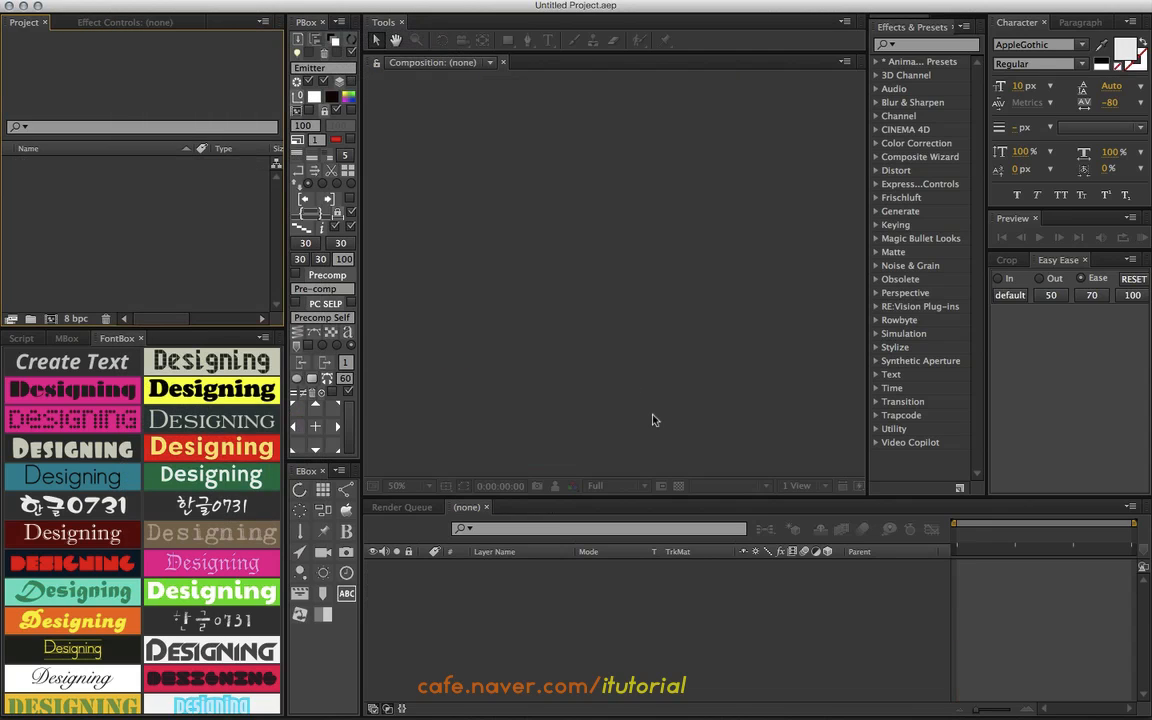
Switch to Photoshop, select the Group and toggle its Drop Shadow off and on to compare
key(super+Tab)
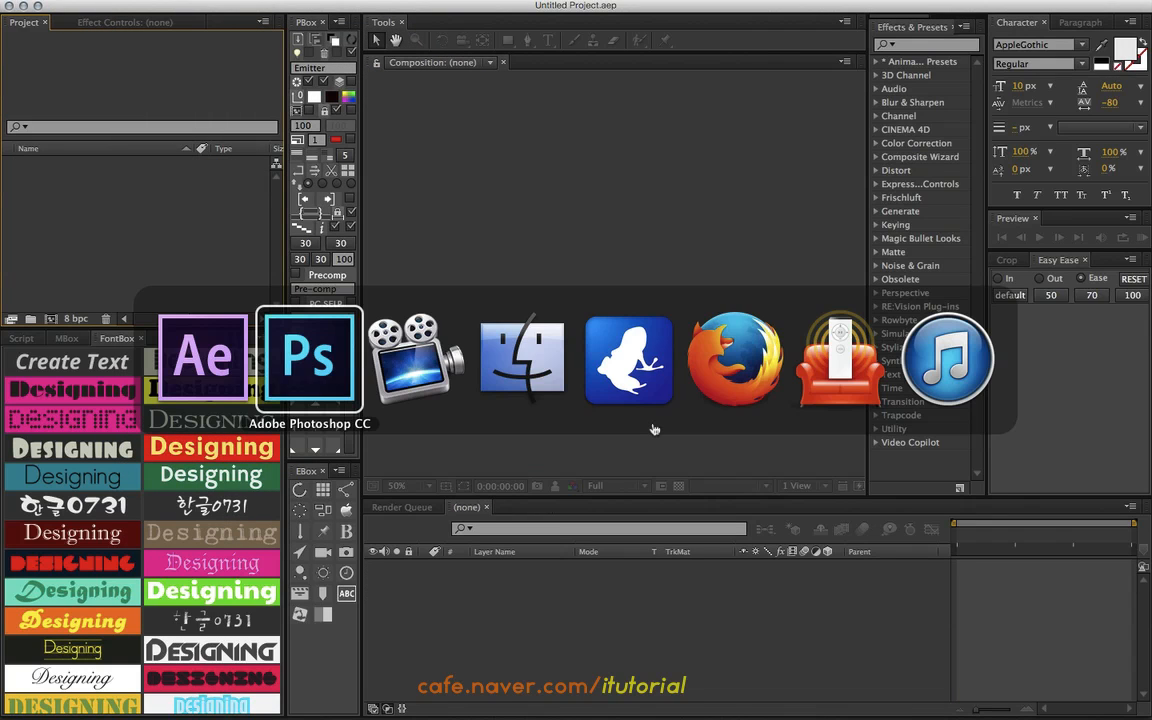
key(super+Tab)
key(super+Tab)
key(super+Tab)
key(super+Tab)
key(super+Tab)
key(super+Tab)
key(super+Tab)
key(super+Tab)
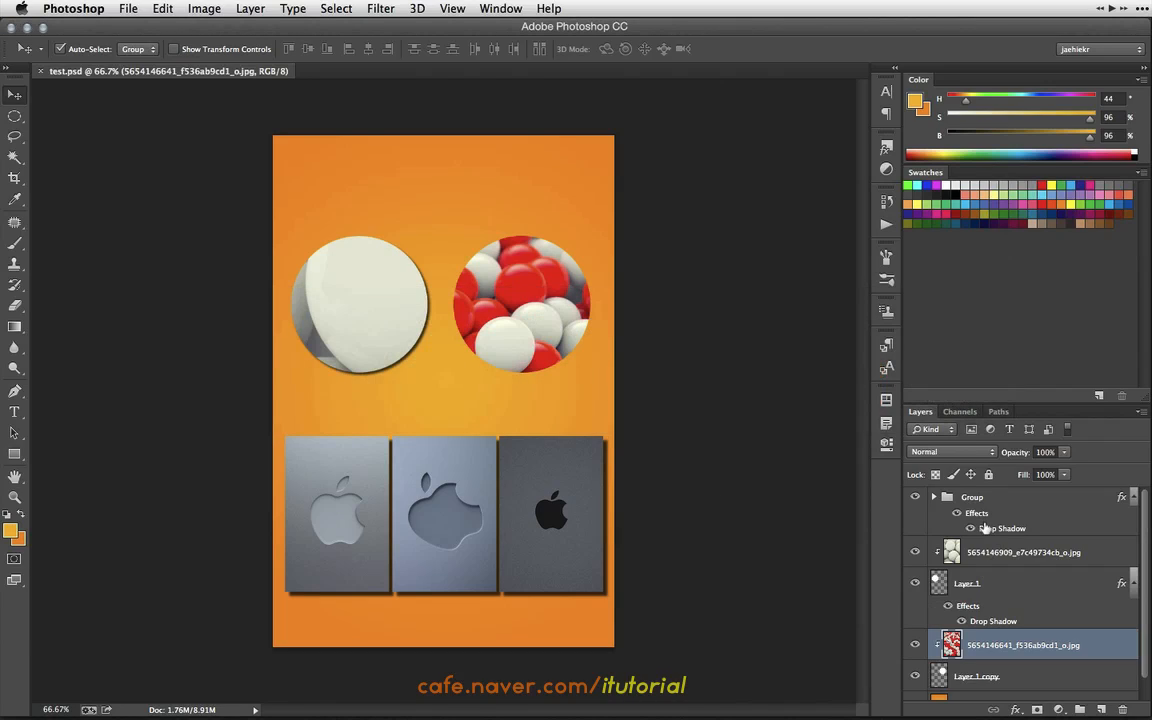
click(985, 527)
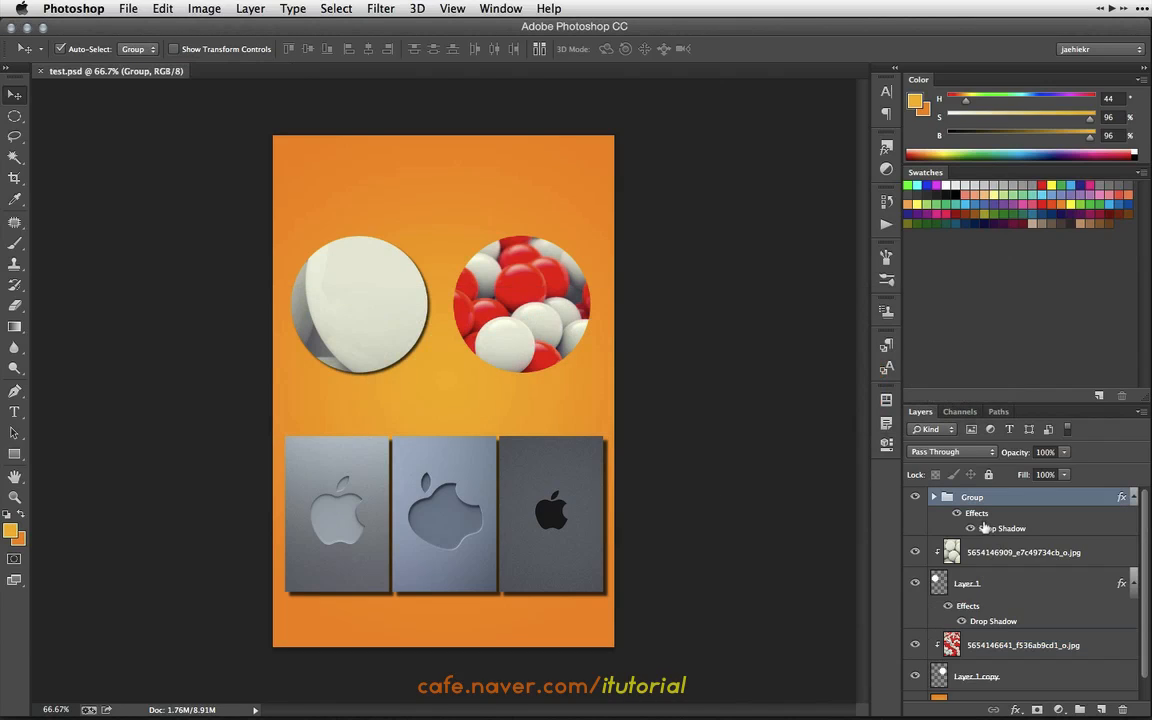
click(970, 528)
click(970, 528)
Convert the Group's Drop Shadow effect into a separate layer with Create Layer, accepting the effects warning
right_click(1045, 497)
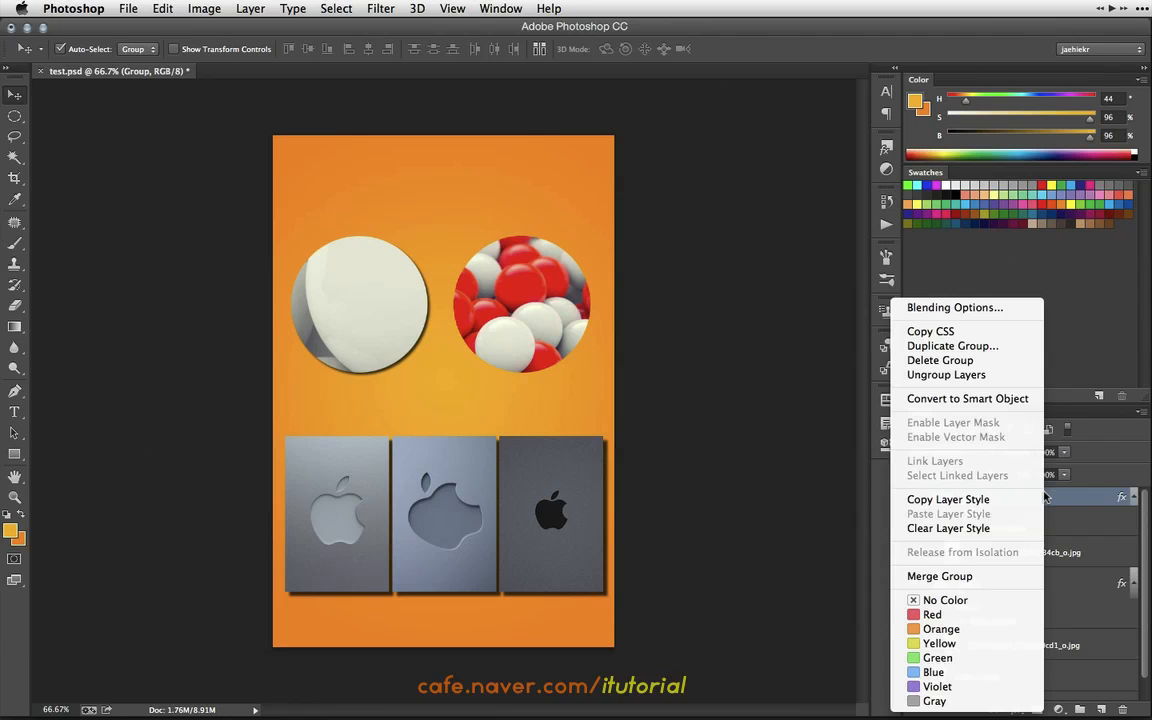
click(1065, 535)
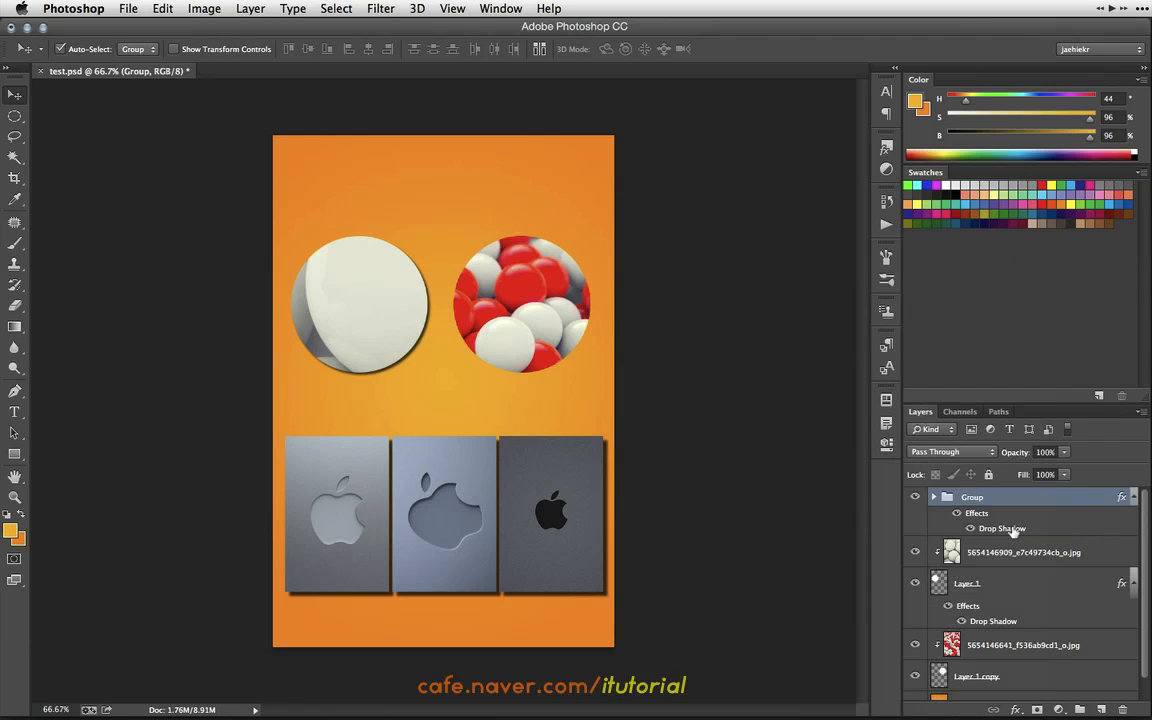
right_click(1013, 530)
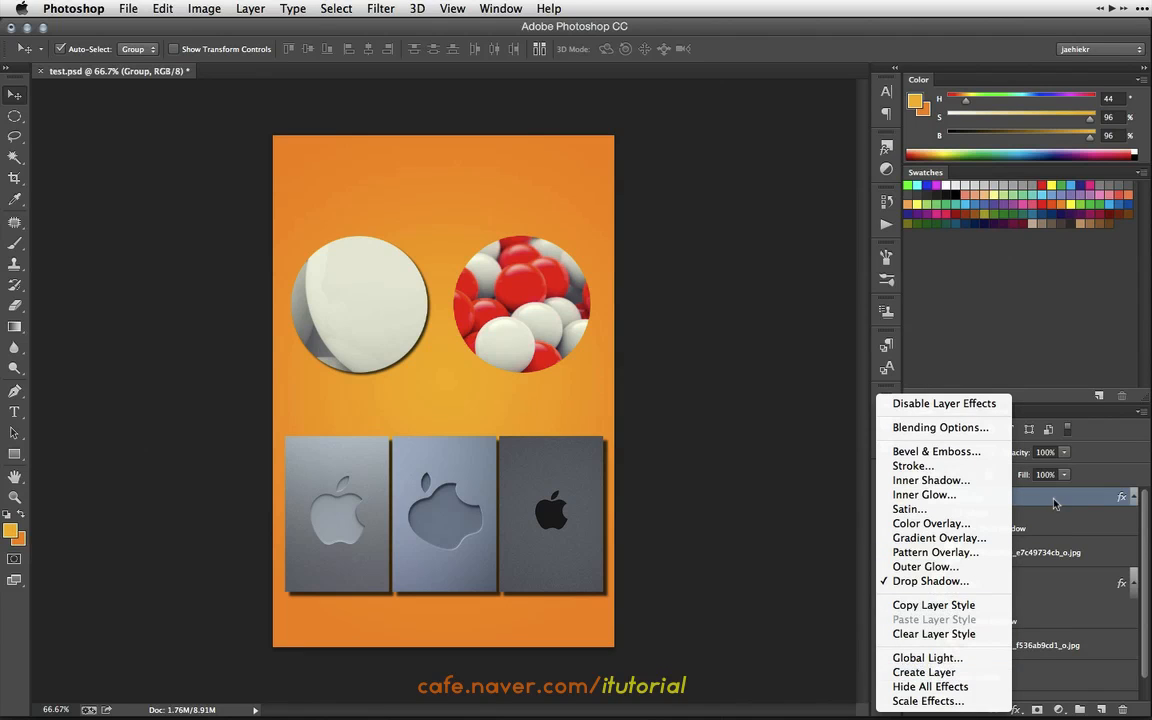
click(953, 673)
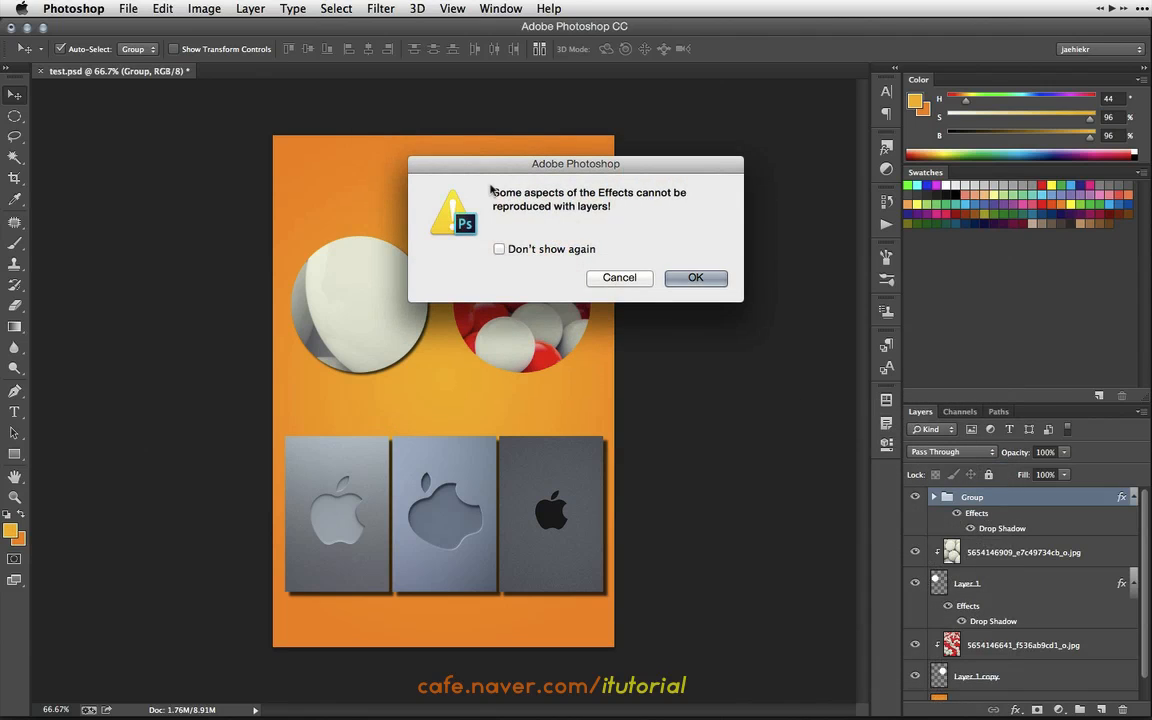
click(697, 279)
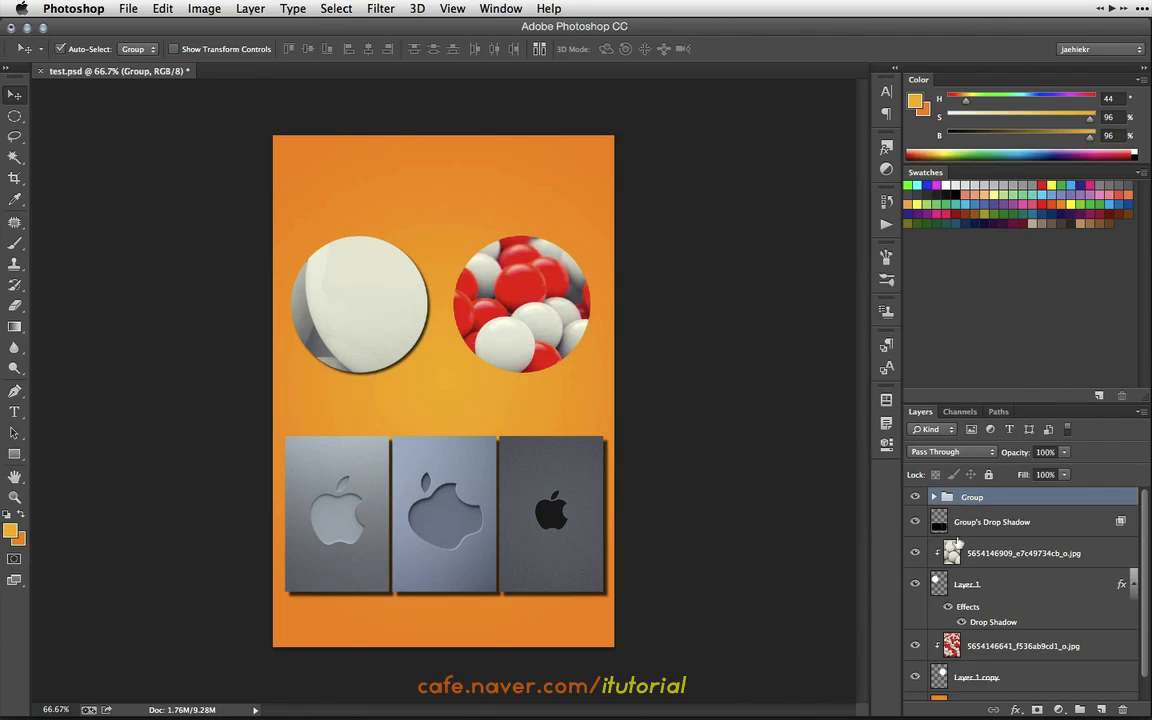
Temporarily hide the Group and toggle the separated drop shadow layer to inspect it along with its blending settings
click(914, 497)
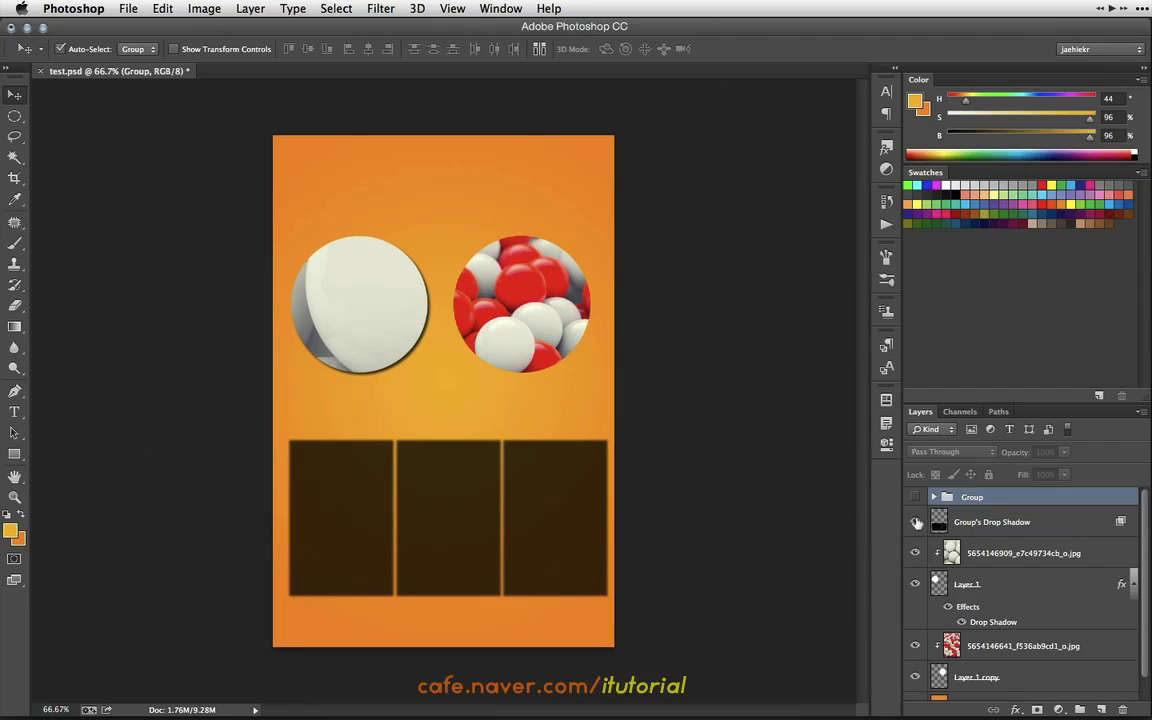
click(914, 521)
click(914, 521)
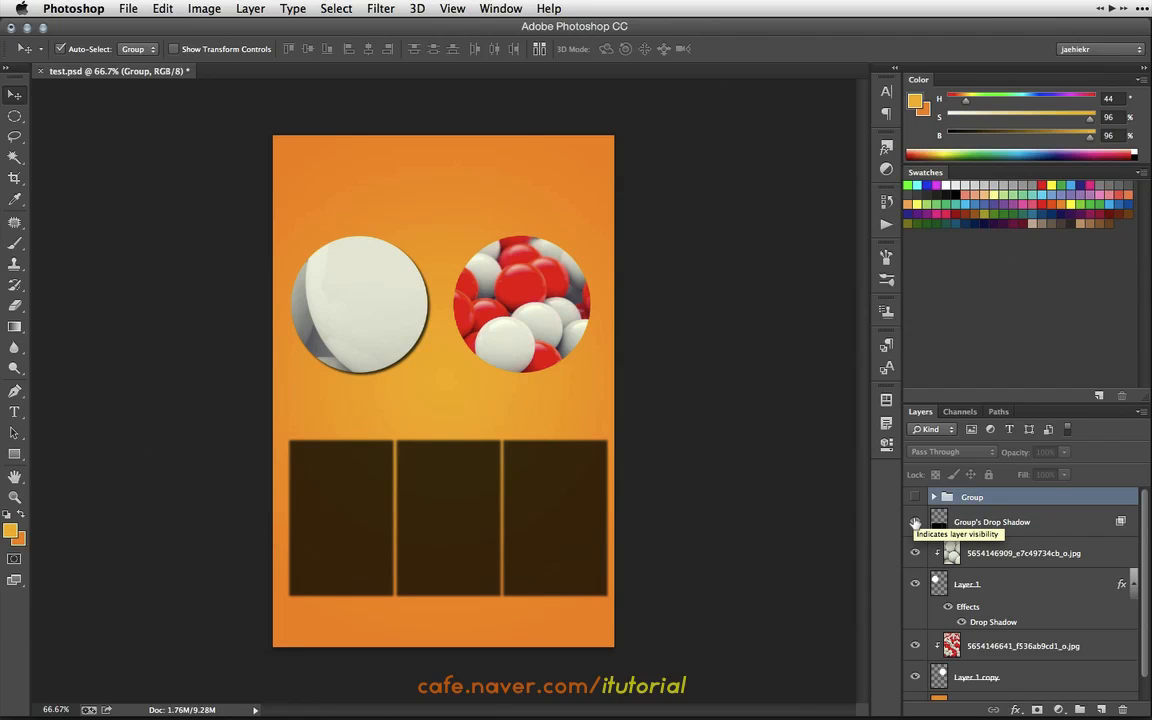
click(985, 522)
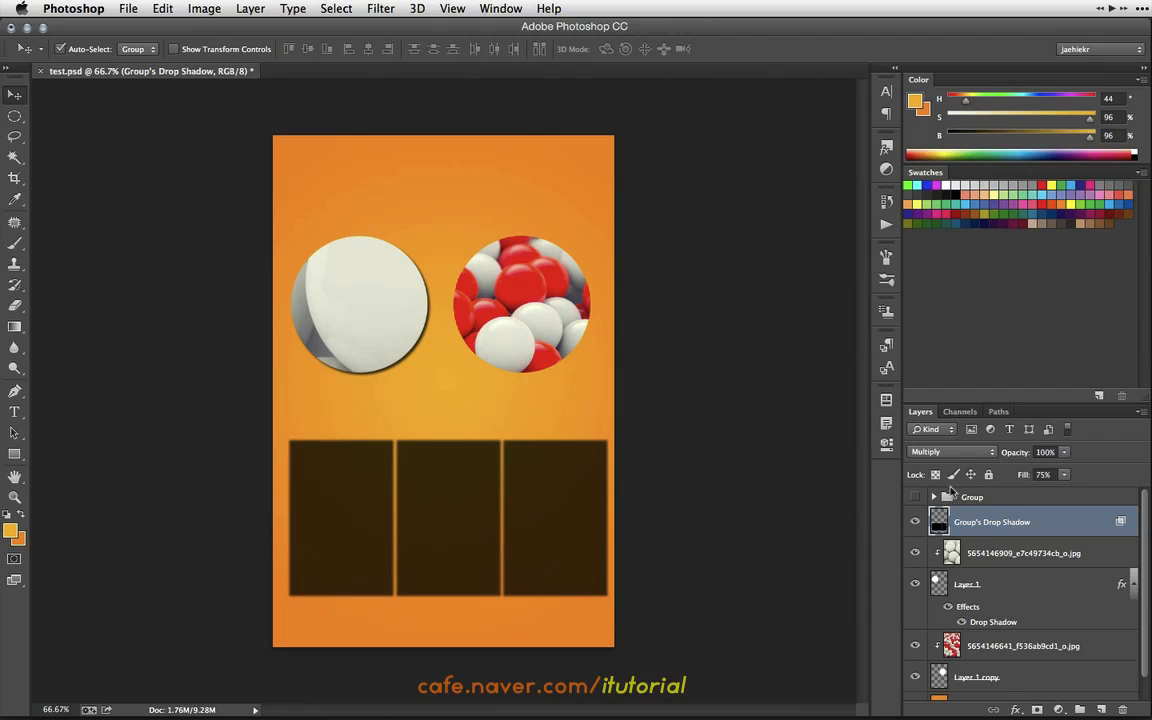
click(915, 497)
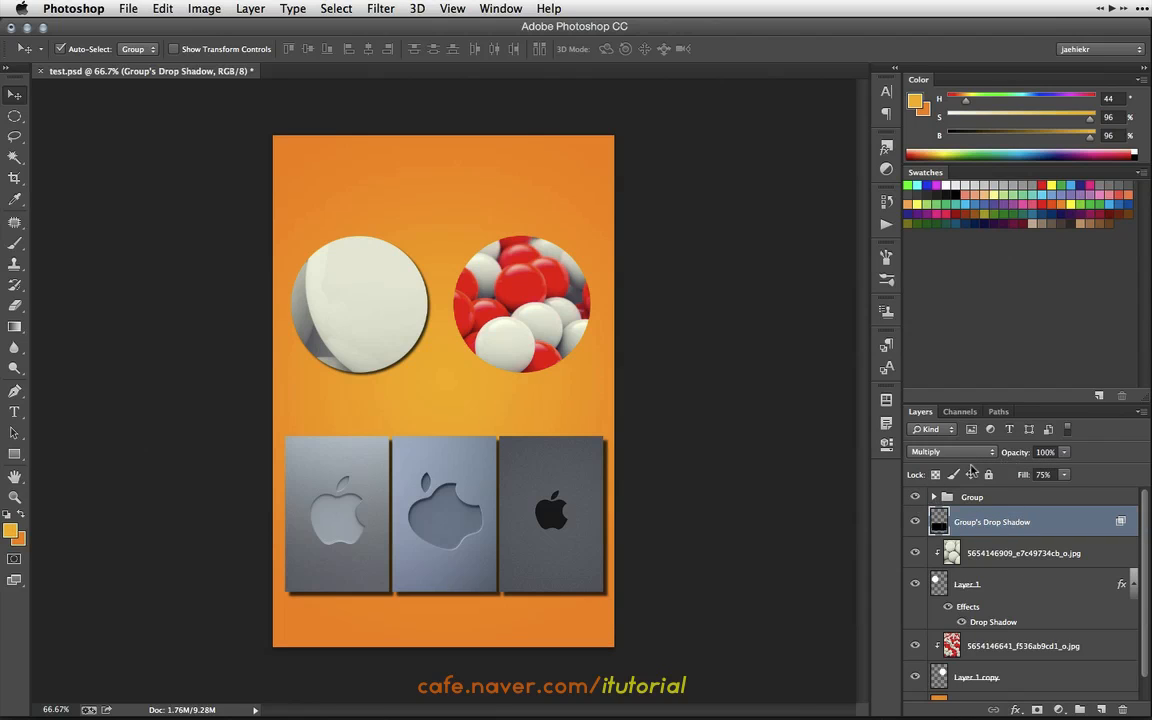
Save the document as test2.psd on the Desktop in Photoshop format with layers, replacing the existing file
click(128, 8)
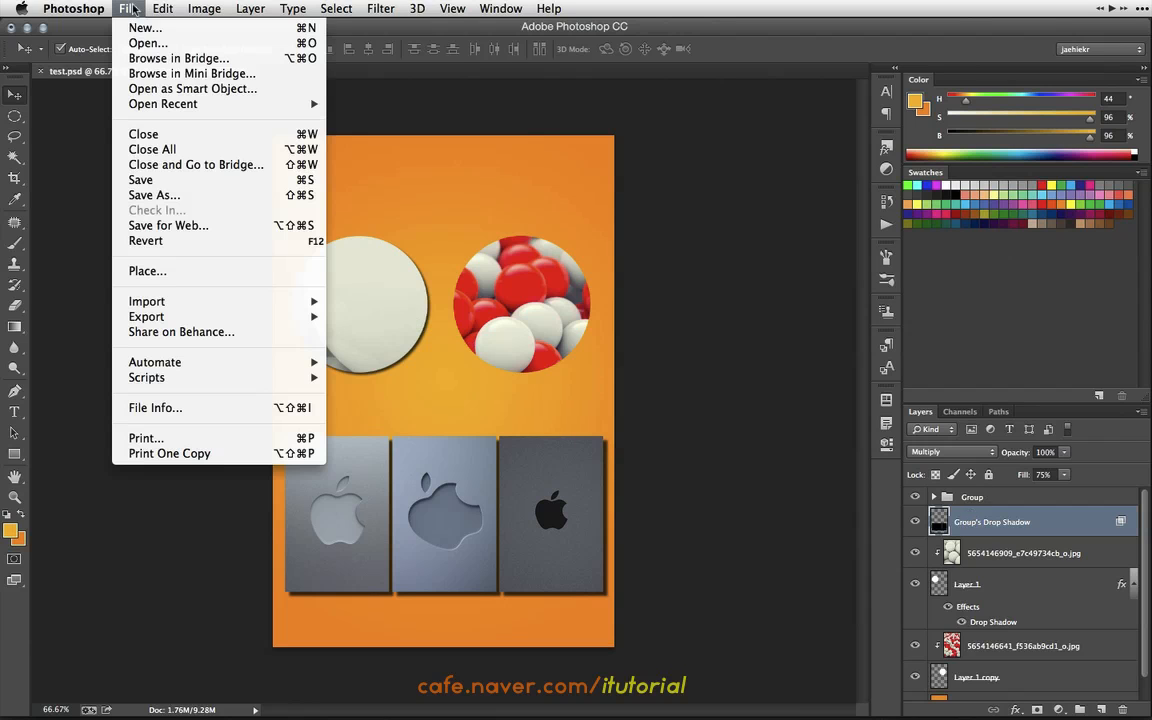
click(153, 198)
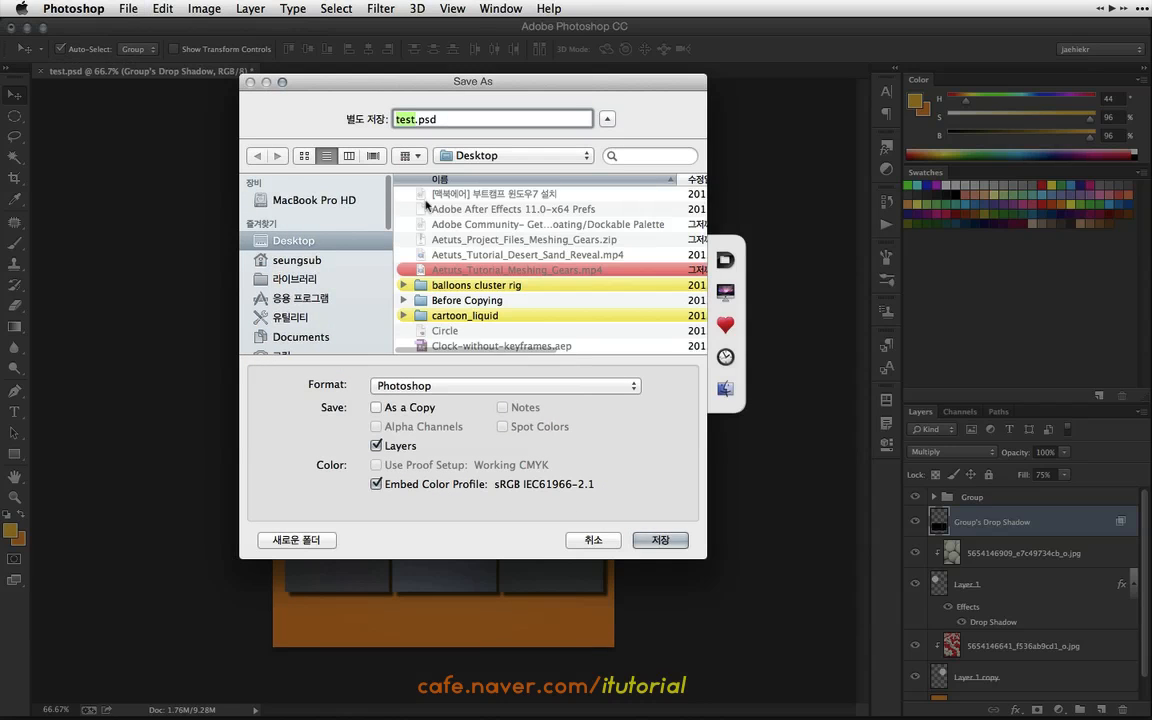
text(2)
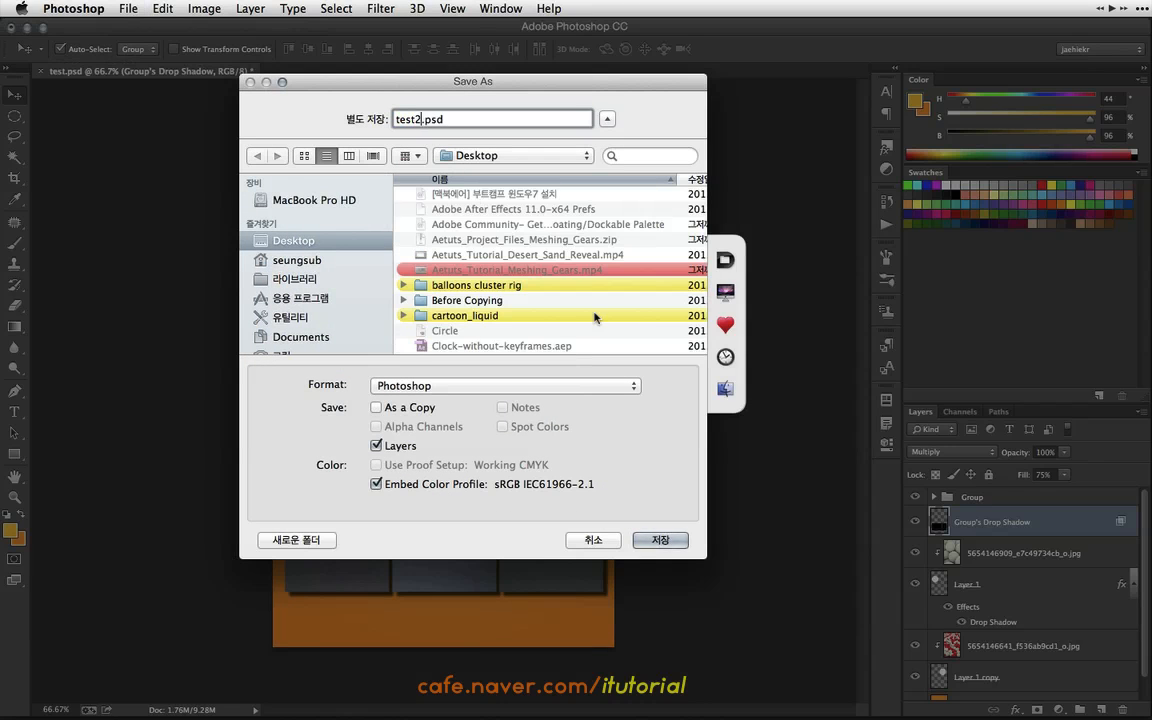
click(660, 540)
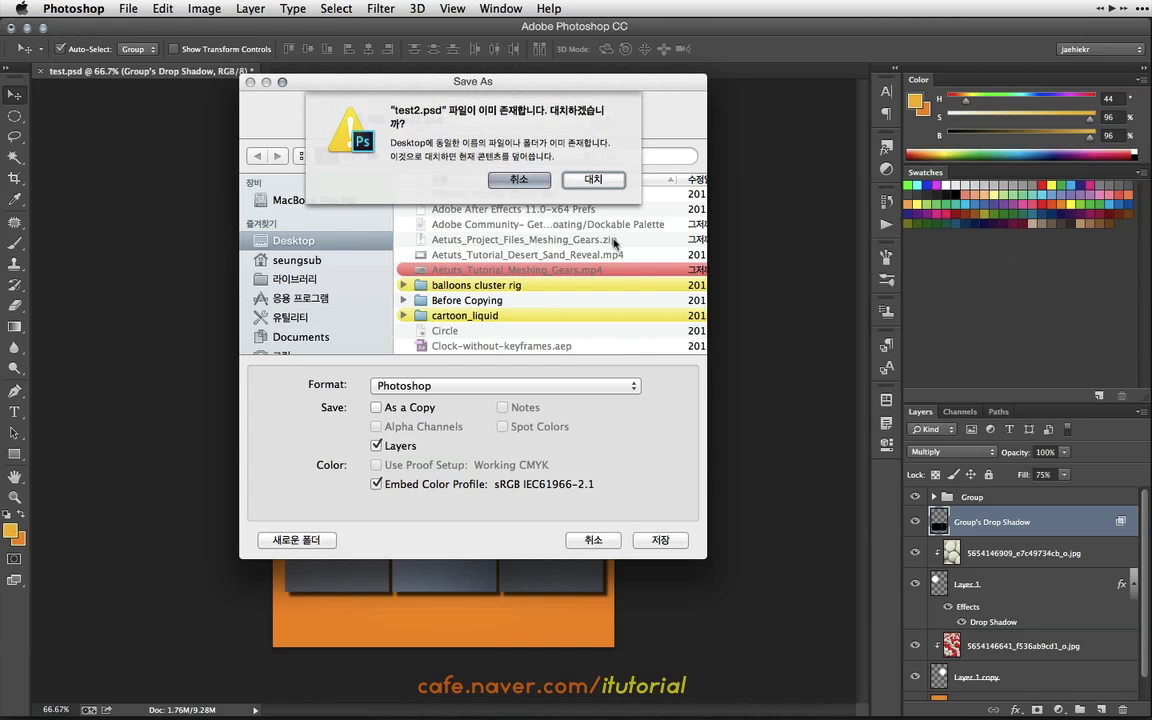
click(594, 180)
click(731, 306)
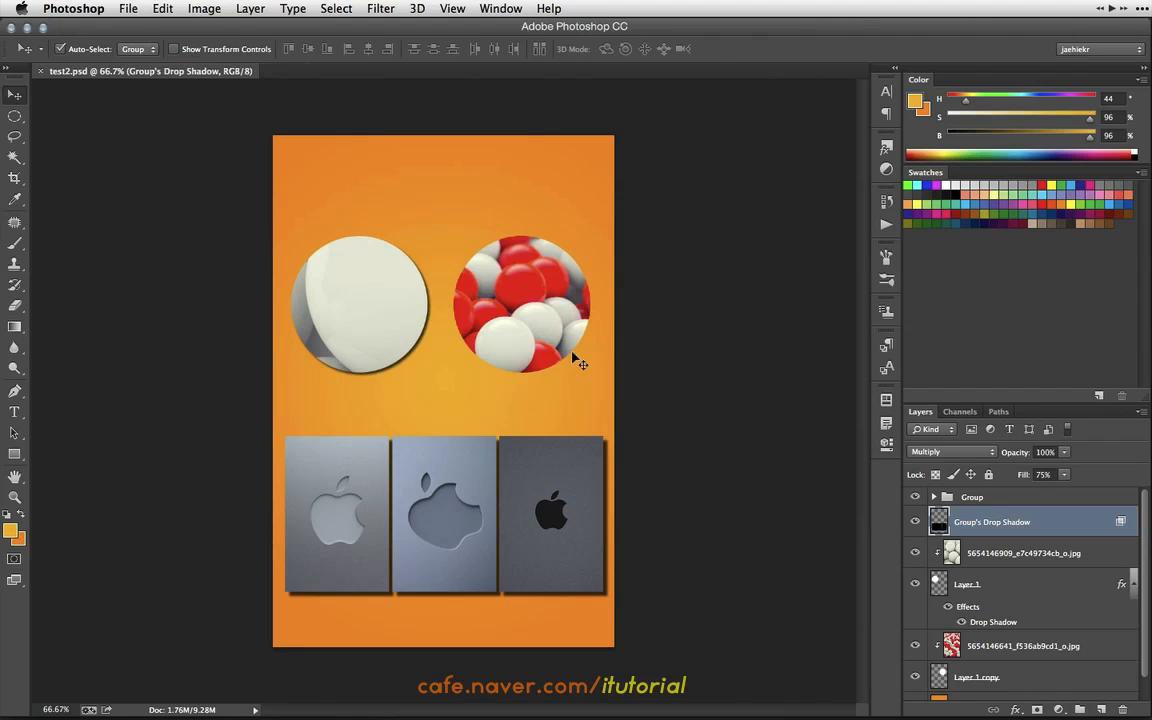
Switch to After Effects and import test2.psd from the Desktop as Composition - Retain Layer Sizes with Editable Layer Styles
key(super+Tab)
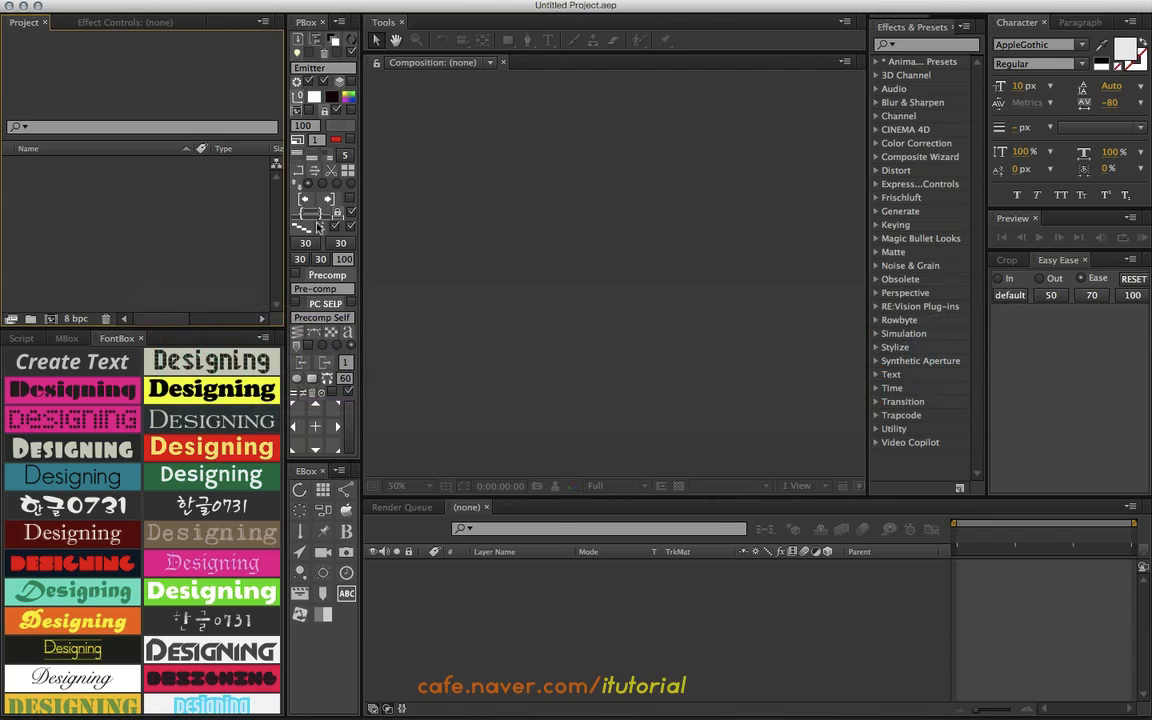
double_click(206, 200)
text(test)
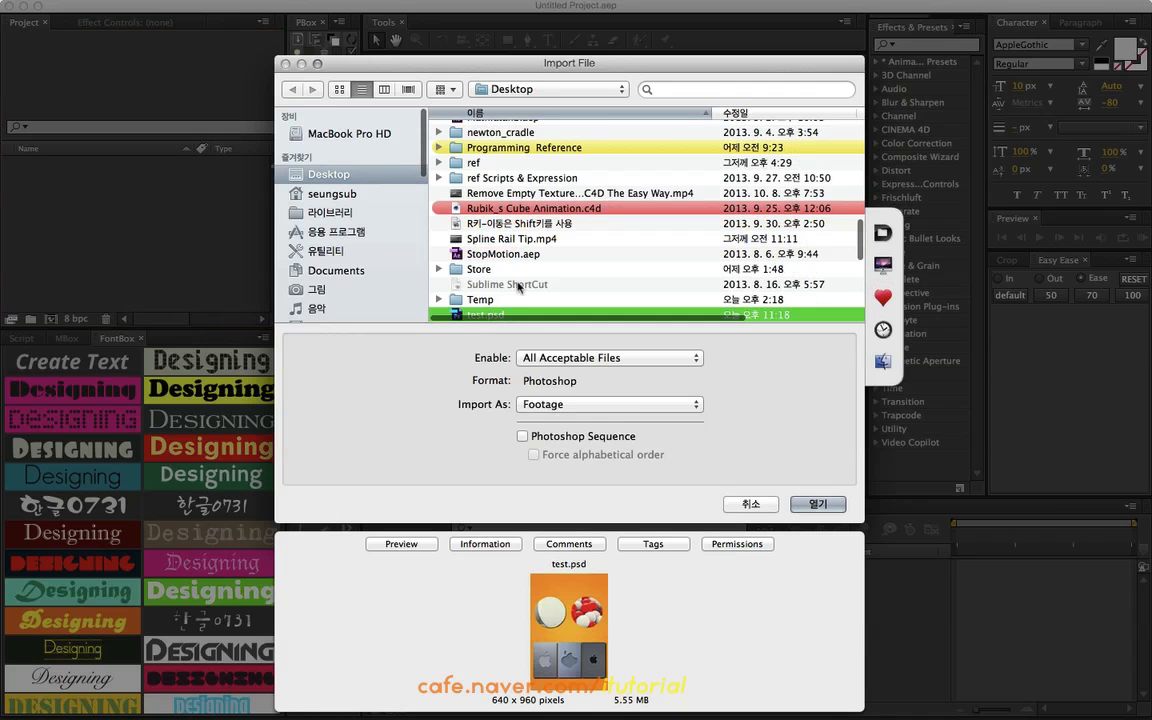
scroll(521, 283, down, 3)
click(521, 289)
click(640, 404)
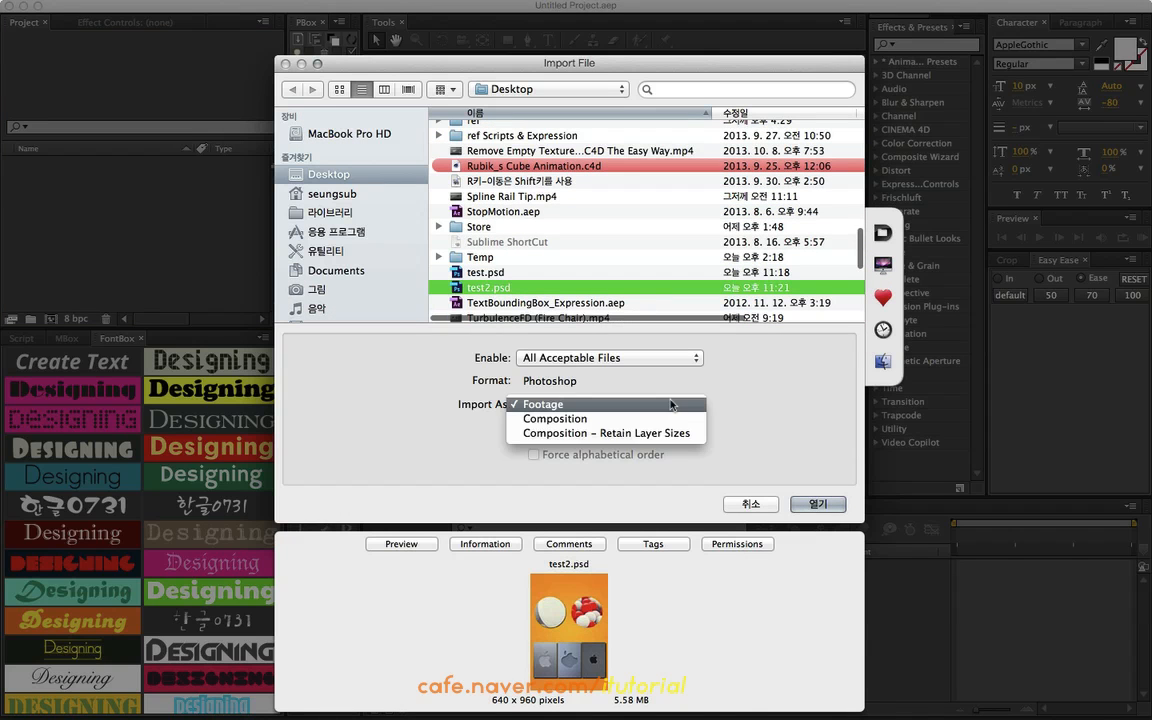
click(655, 432)
click(817, 503)
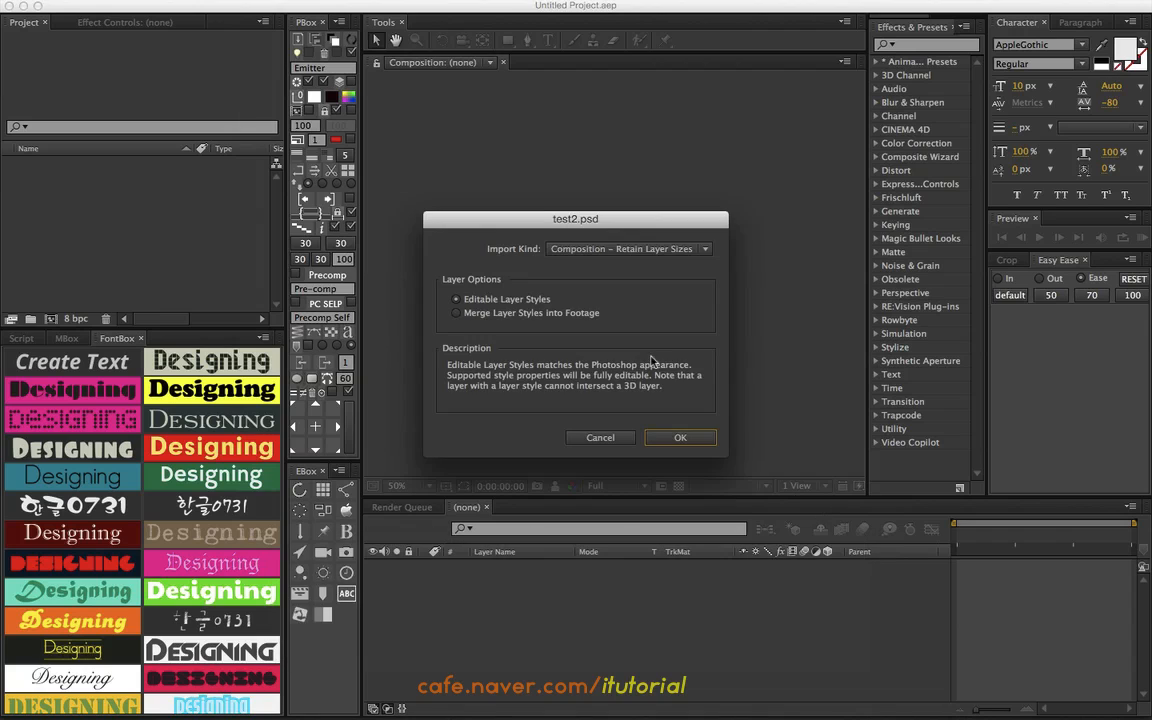
click(676, 437)
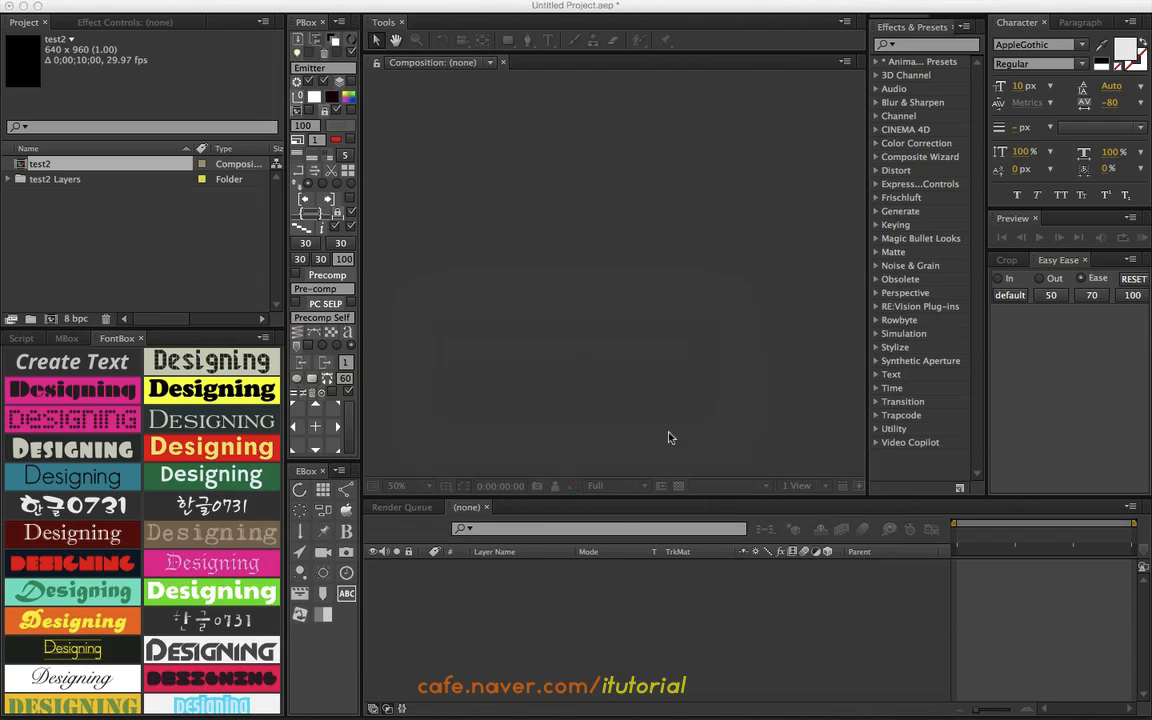
Open the test2 composition and check the Group's Drop Shadow layer by toggling its visibility and viewing its blending modes
double_click(19, 165)
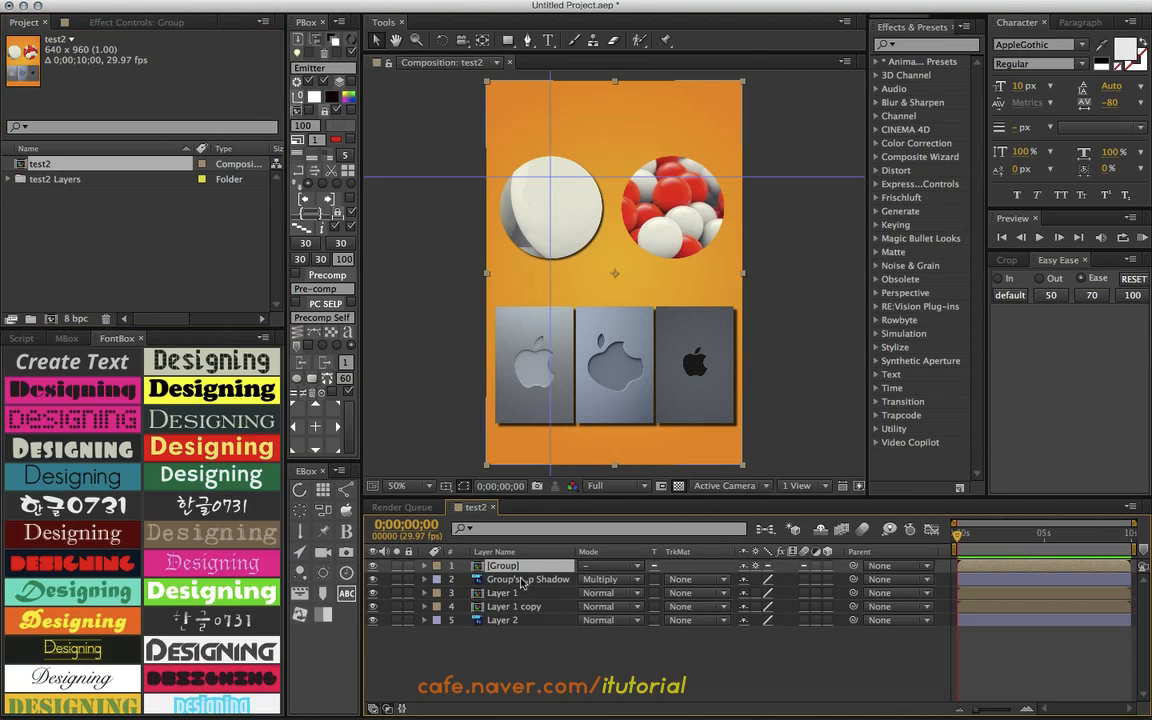
click(519, 580)
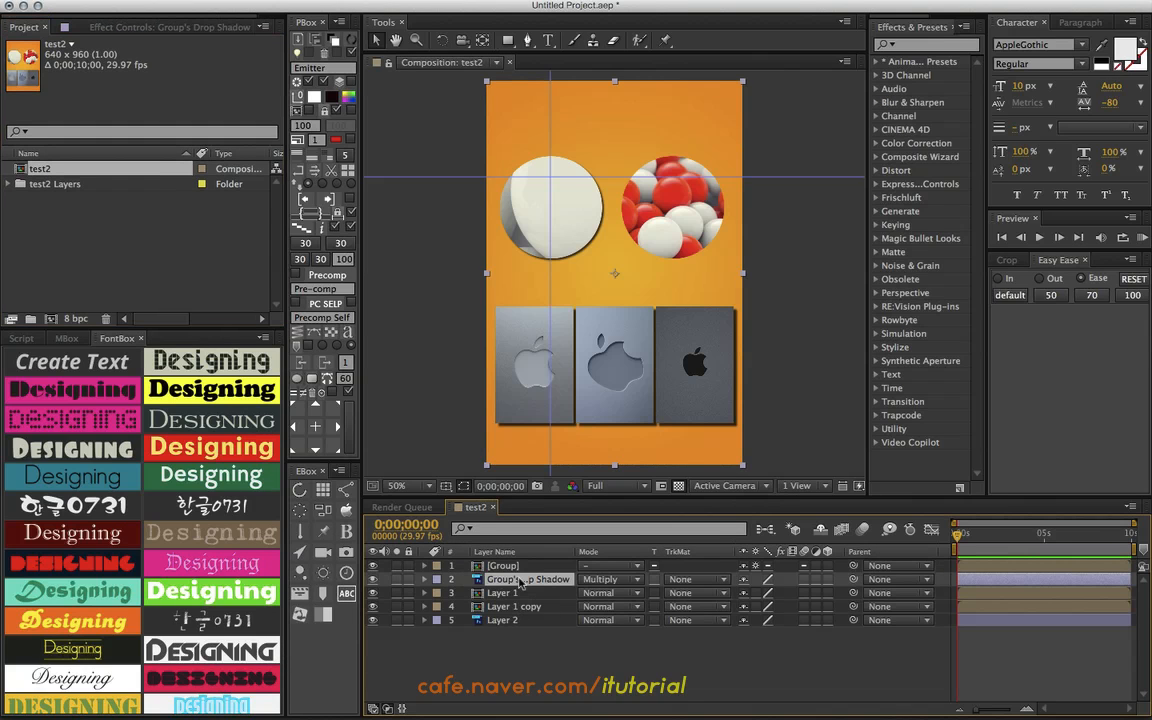
click(374, 580)
click(374, 580)
click(374, 580)
click(374, 580)
click(632, 581)
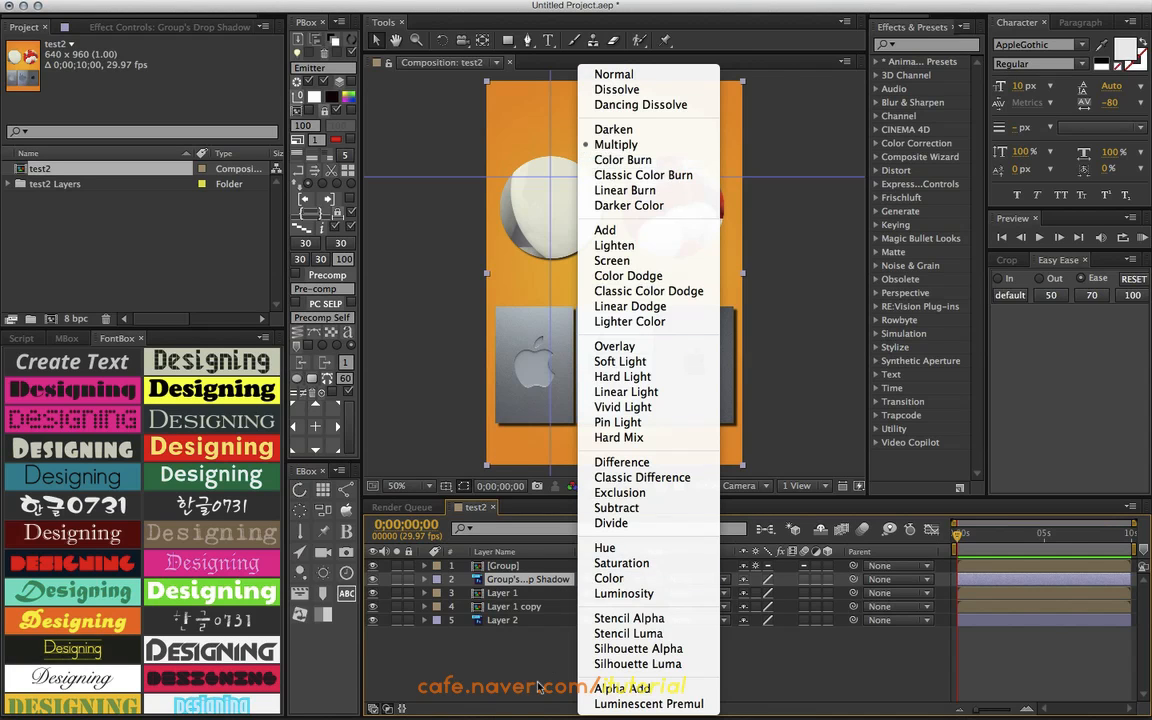
click(486, 614)
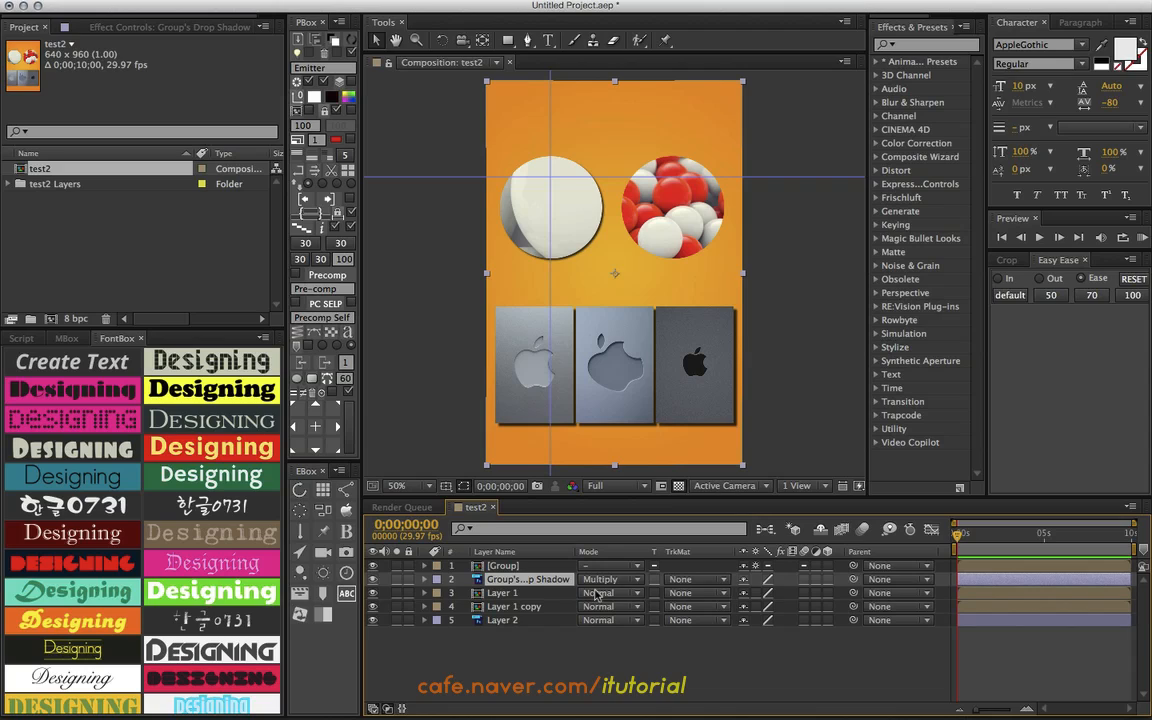
Reveal the Group's Drop Shadow layer's Opacity and toggle the layer off and on to compare the shadow
key(t)
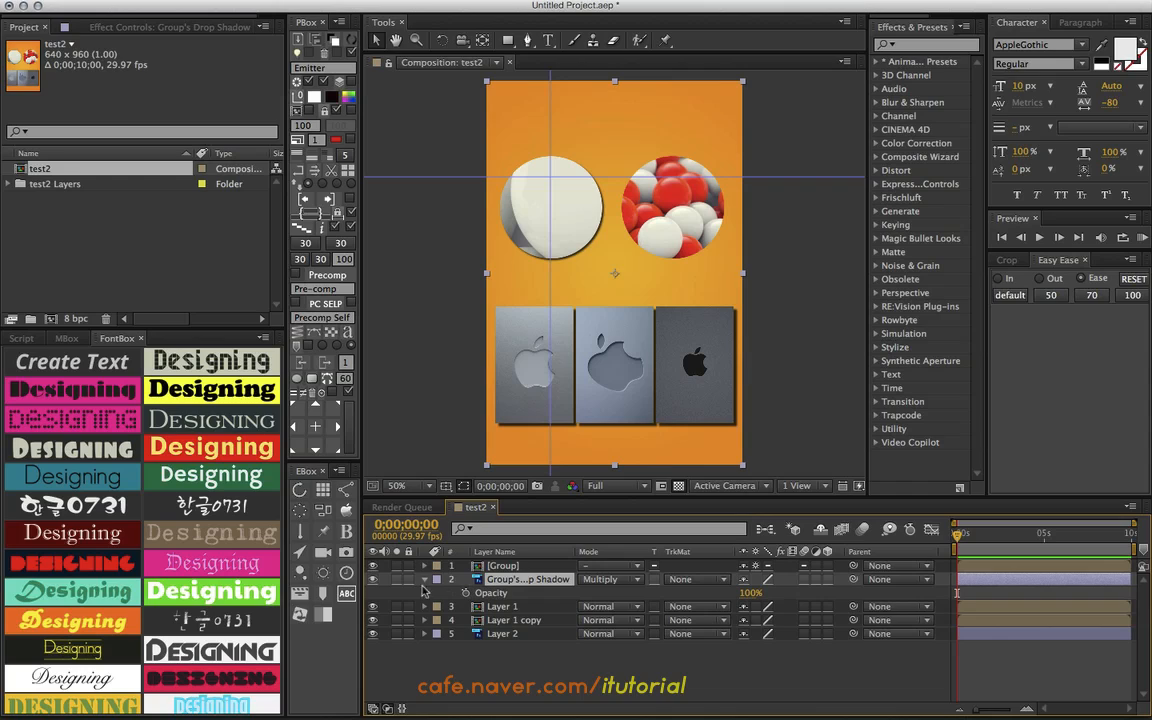
click(374, 580)
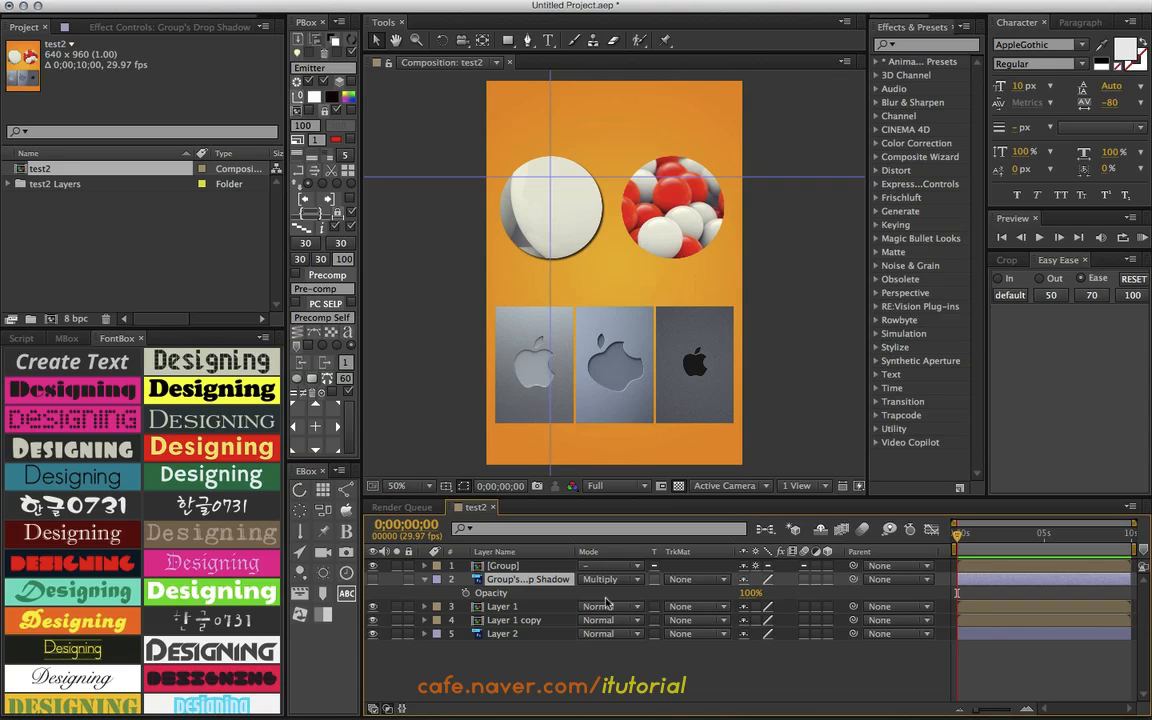
click(492, 594)
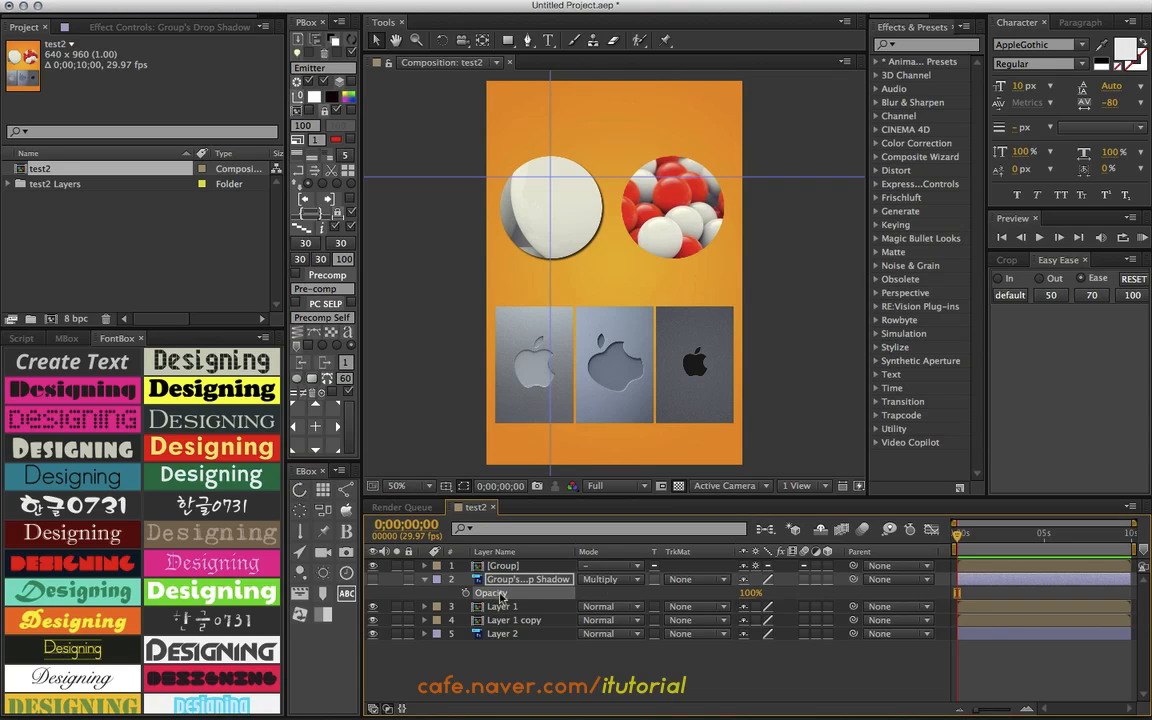
click(373, 580)
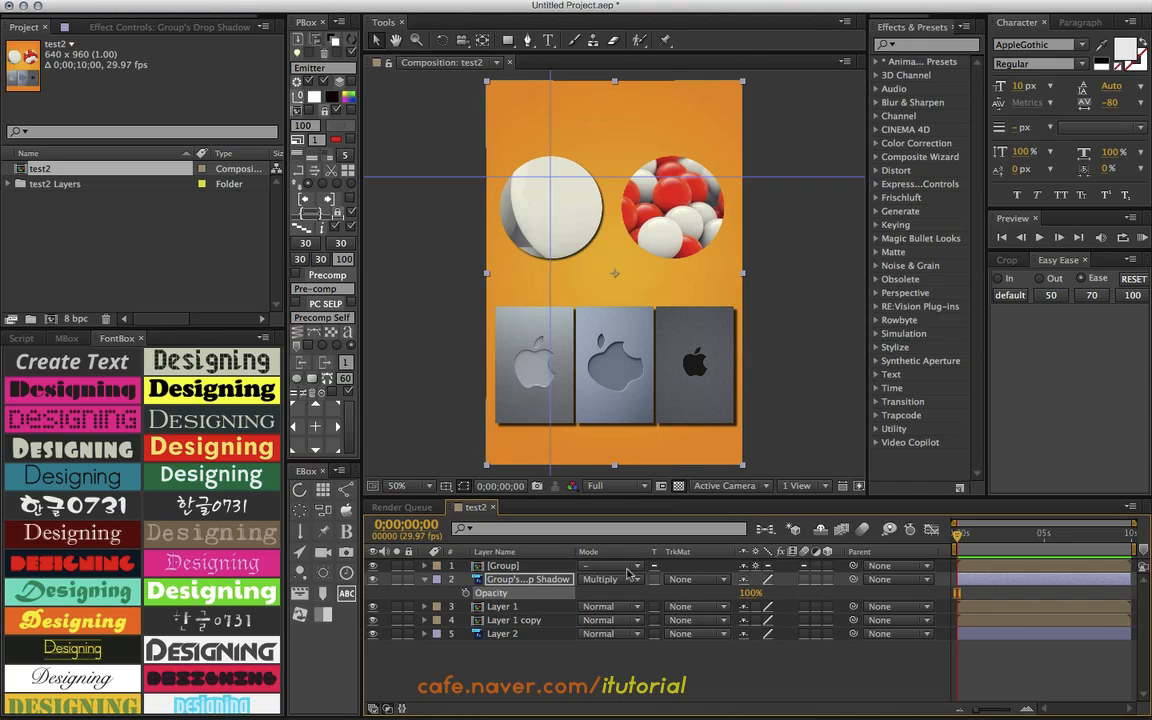
Toggle Collapse Transformations on the Group layer, leaving it switched off
click(503, 566)
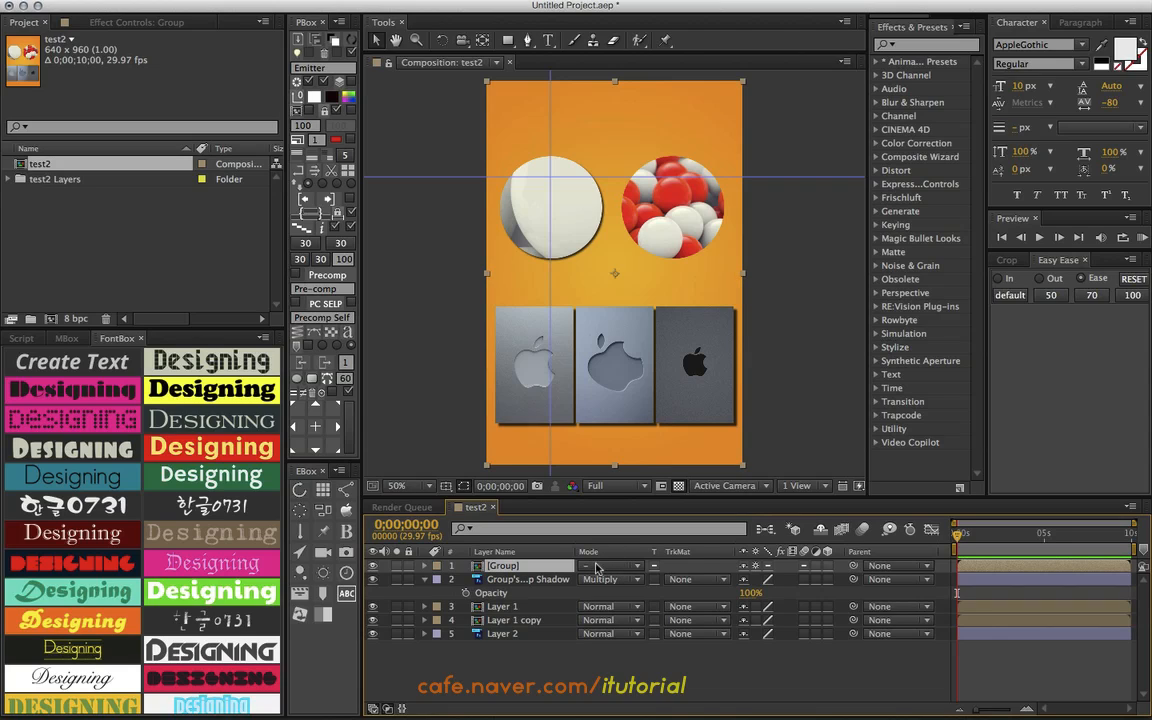
click(756, 566)
click(756, 566)
click(756, 566)
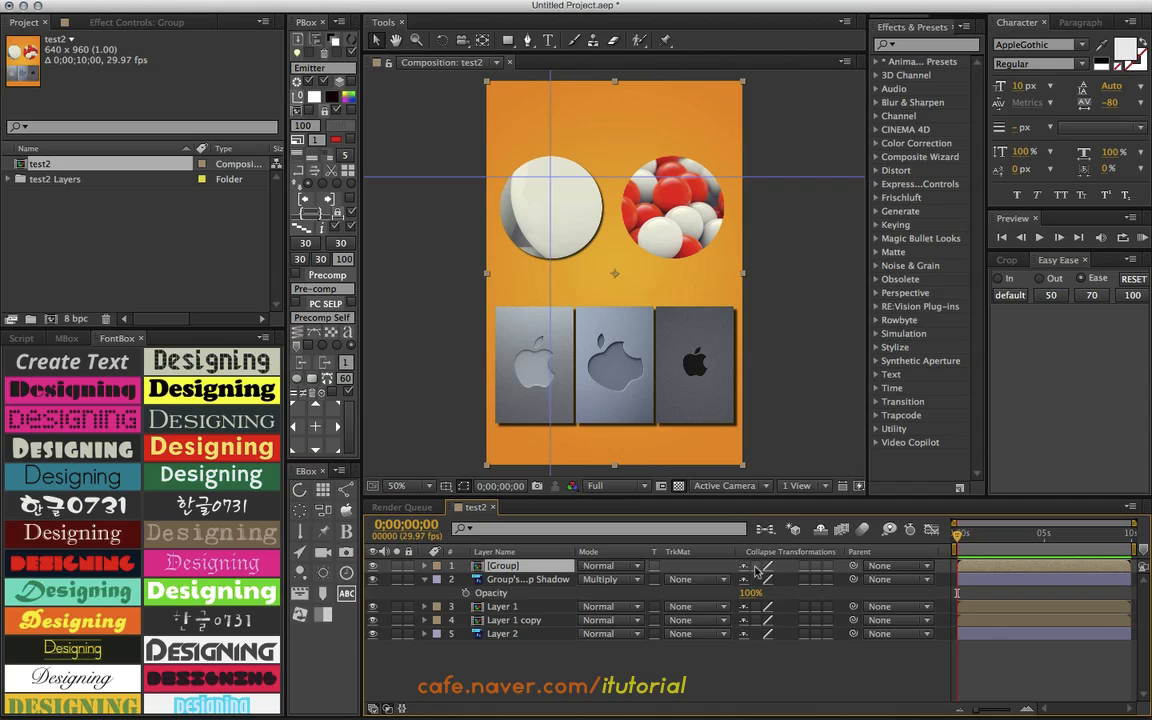
Open the Group composition and set the apple01.jpg layer's blending mode to Multiply
double_click(533, 567)
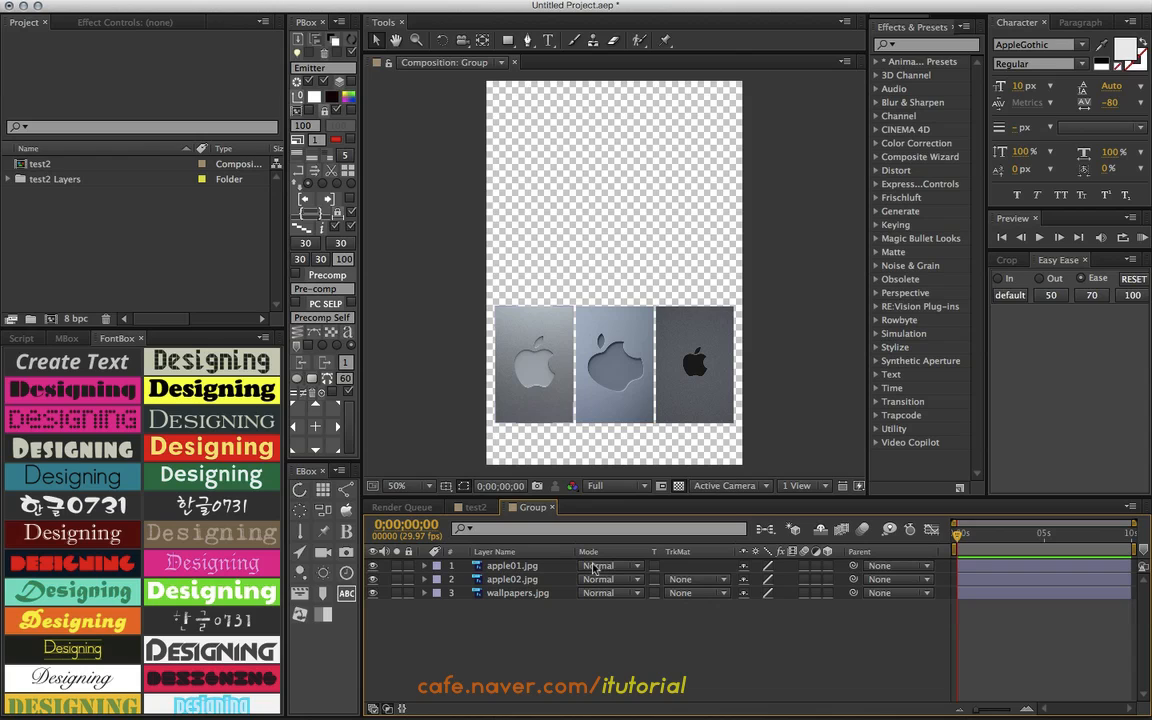
click(540, 579)
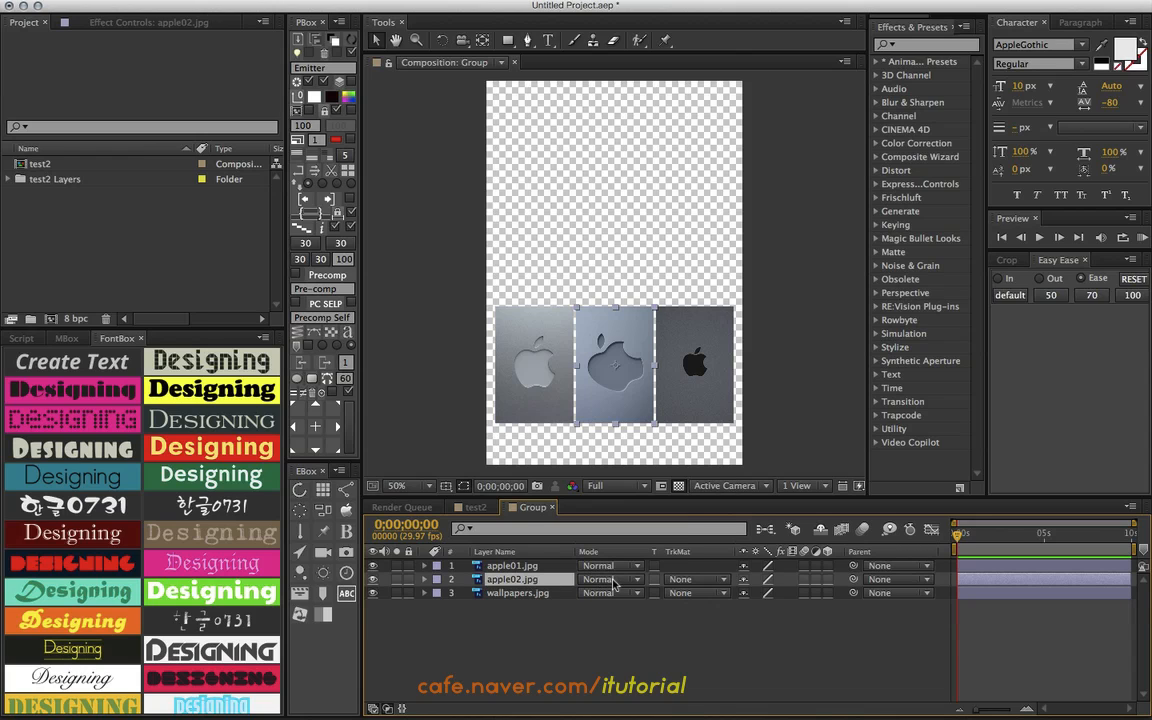
click(600, 579)
click(610, 580)
click(520, 566)
click(600, 566)
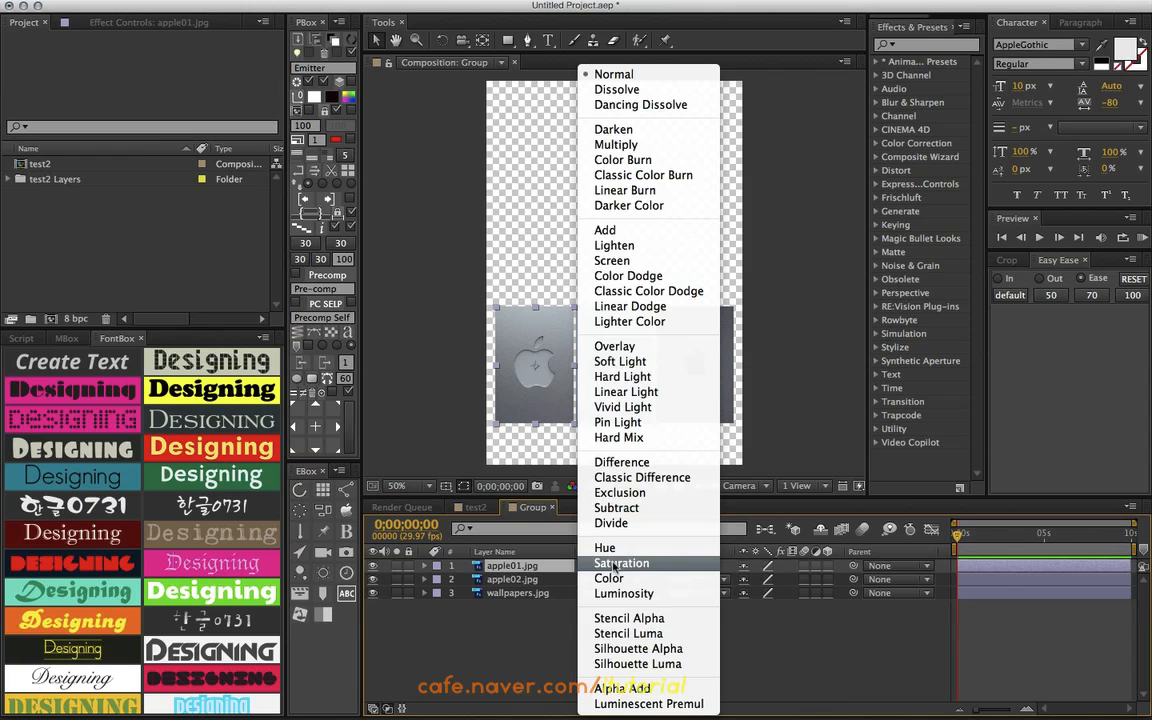
click(628, 145)
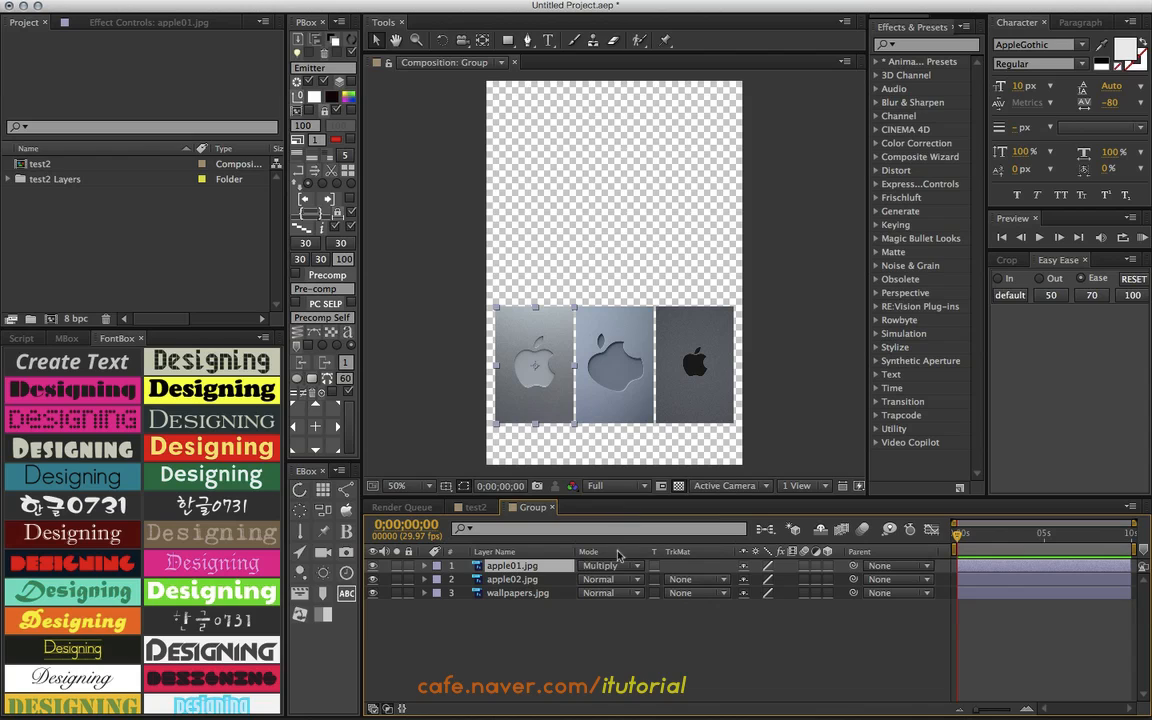
Set the blending mode of apple02.jpg to Screen and of wallpapers.jpg to Overlay
click(612, 580)
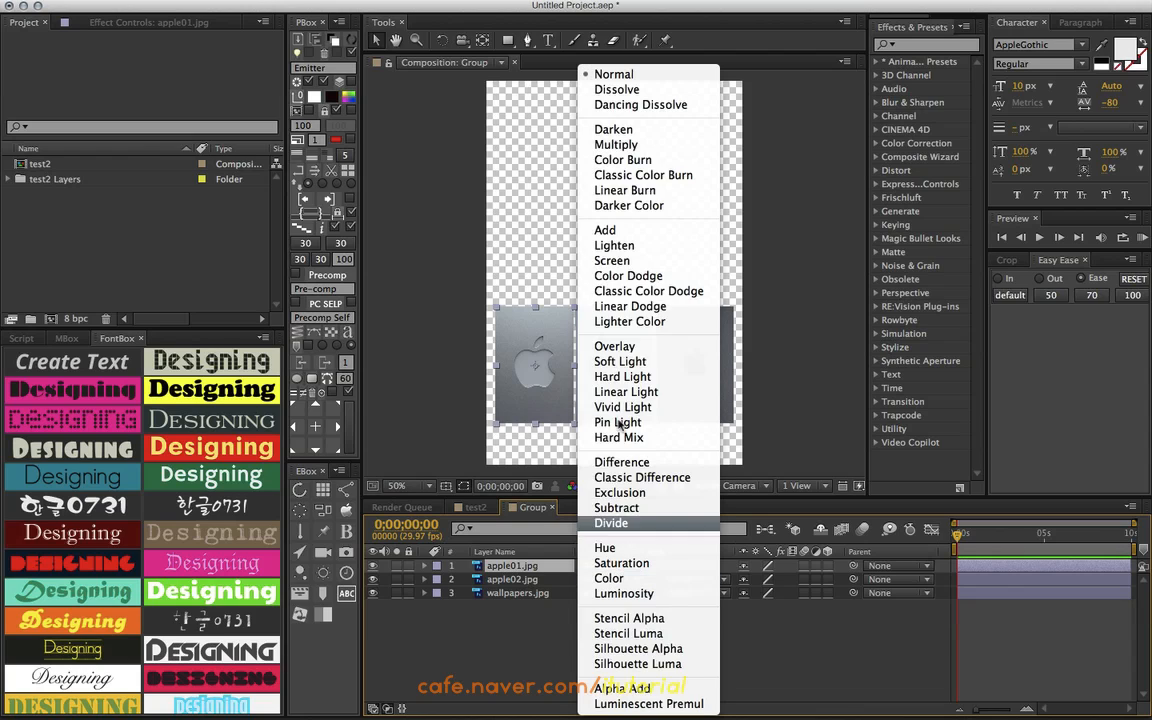
click(626, 262)
click(612, 580)
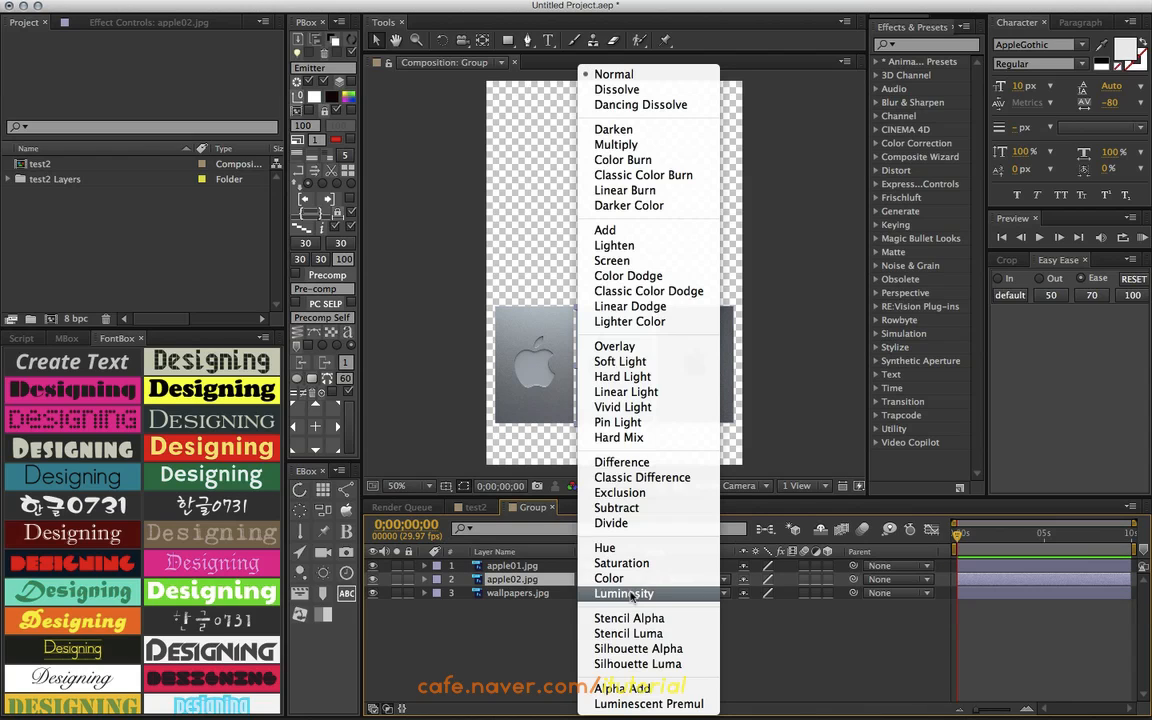
click(618, 346)
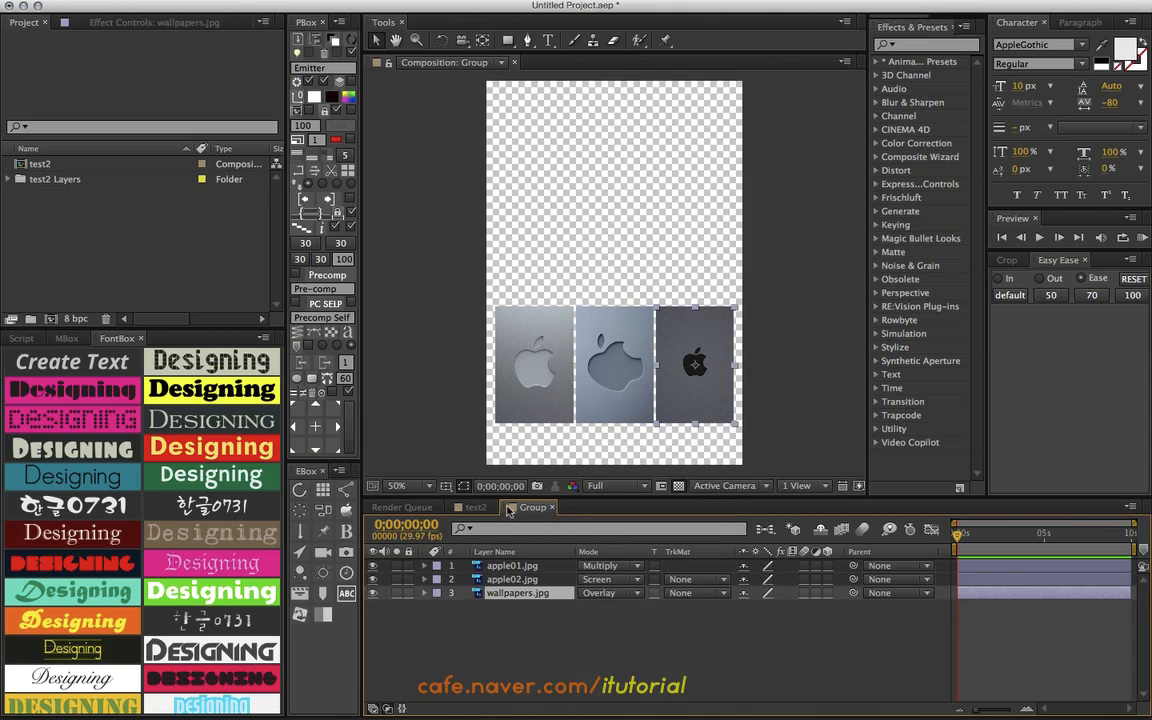
Return to the test2 composition, turn on Collapse Transformations for the Group layer, and look over its available blending modes
click(475, 507)
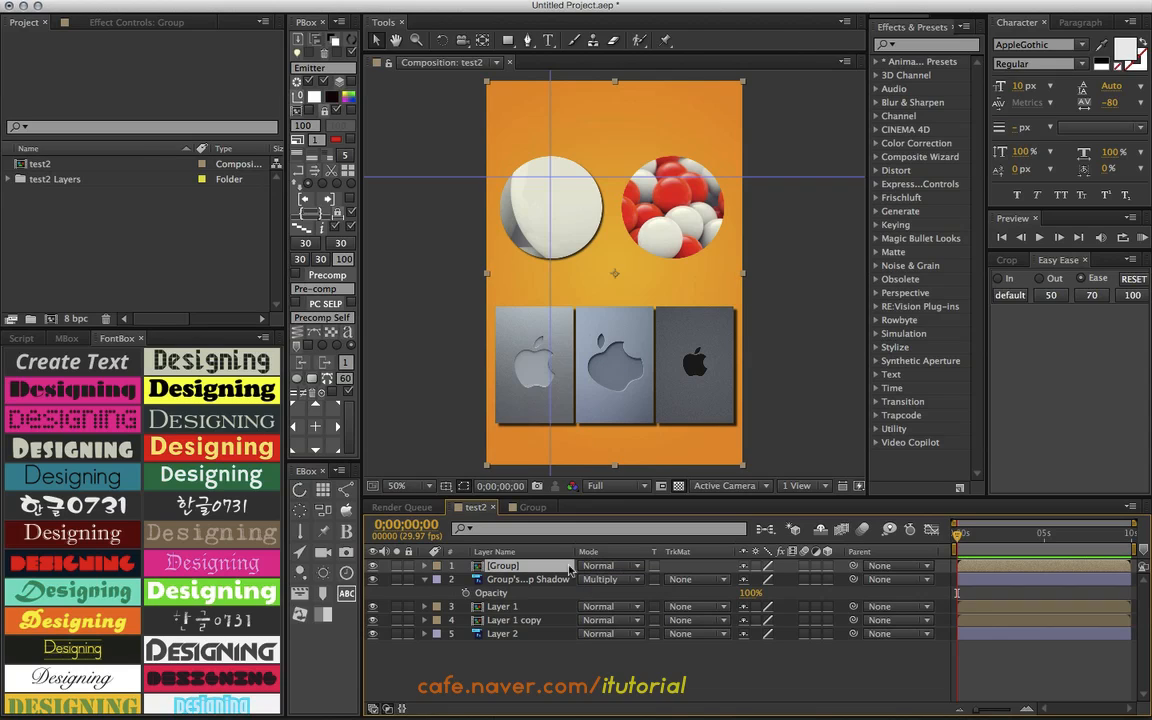
click(756, 566)
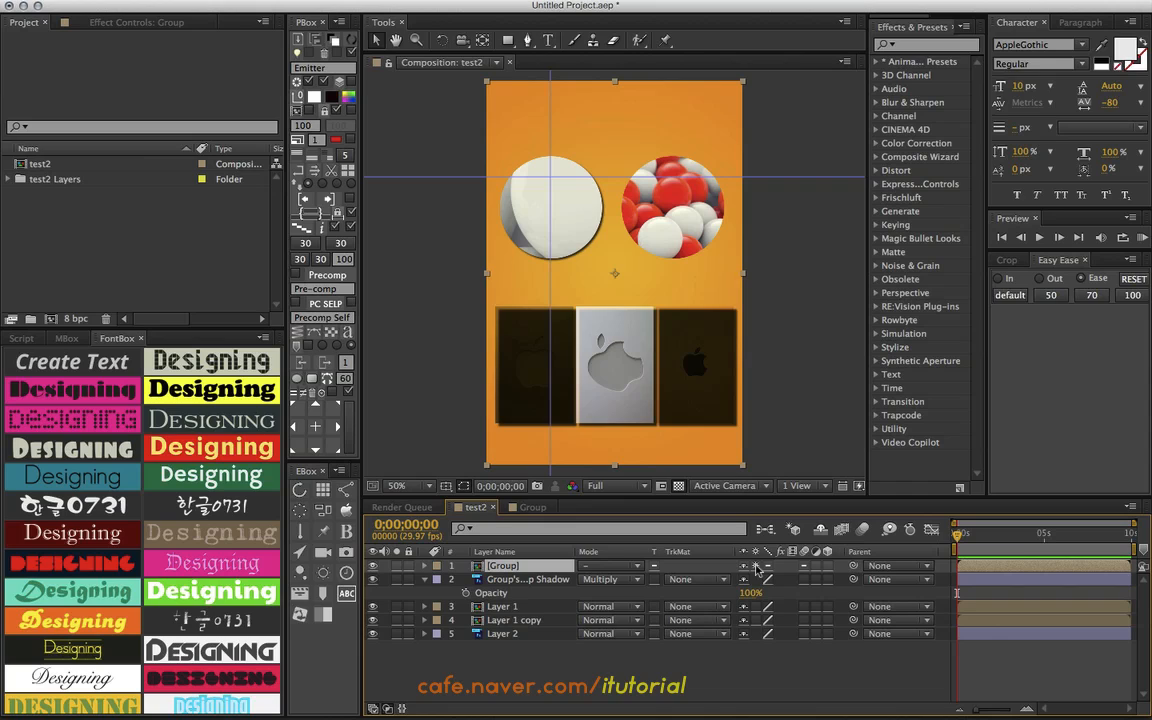
click(616, 567)
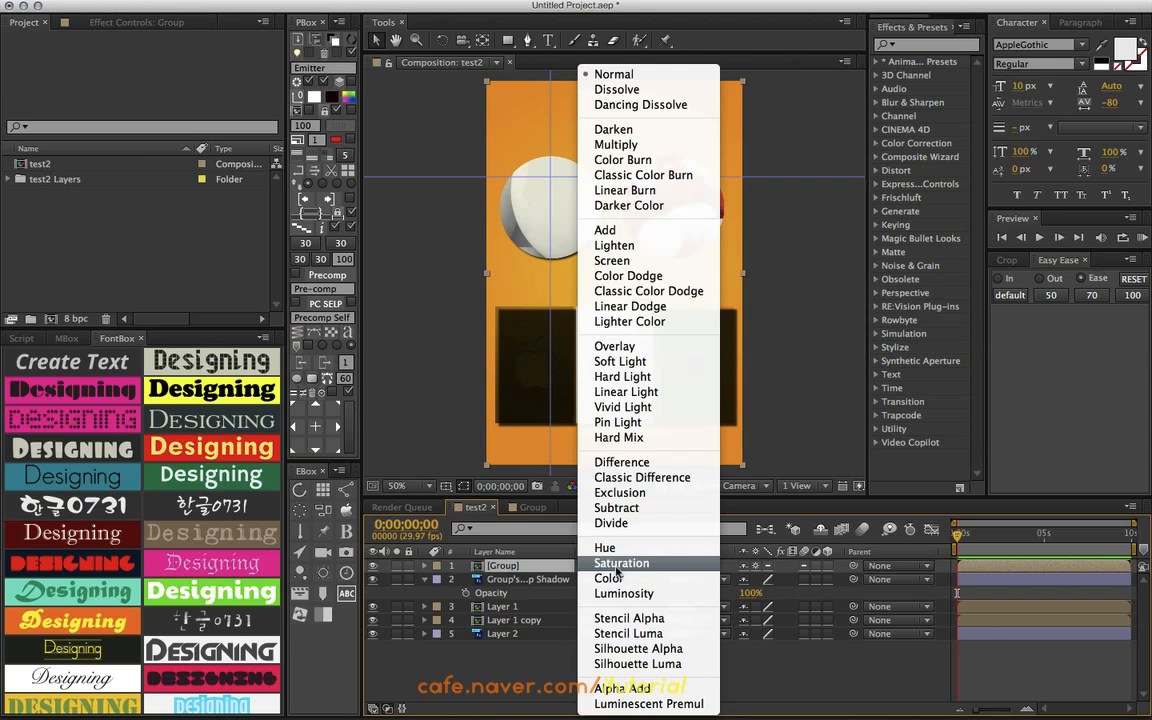
click(525, 657)
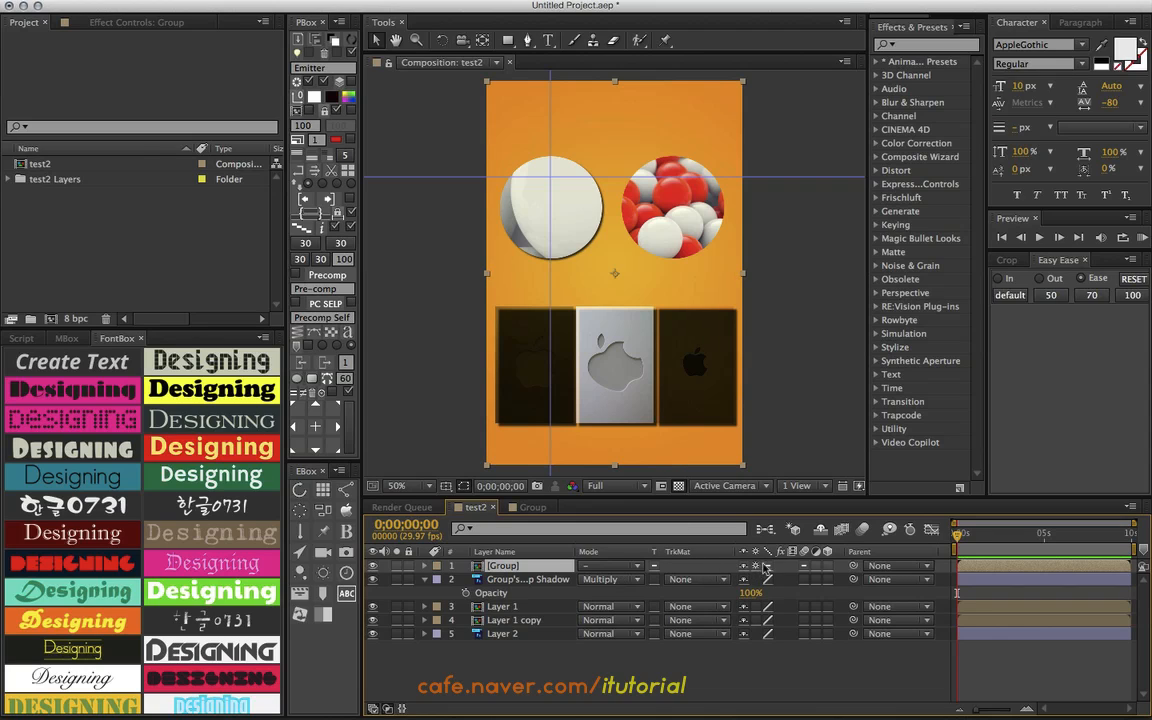
click(599, 567)
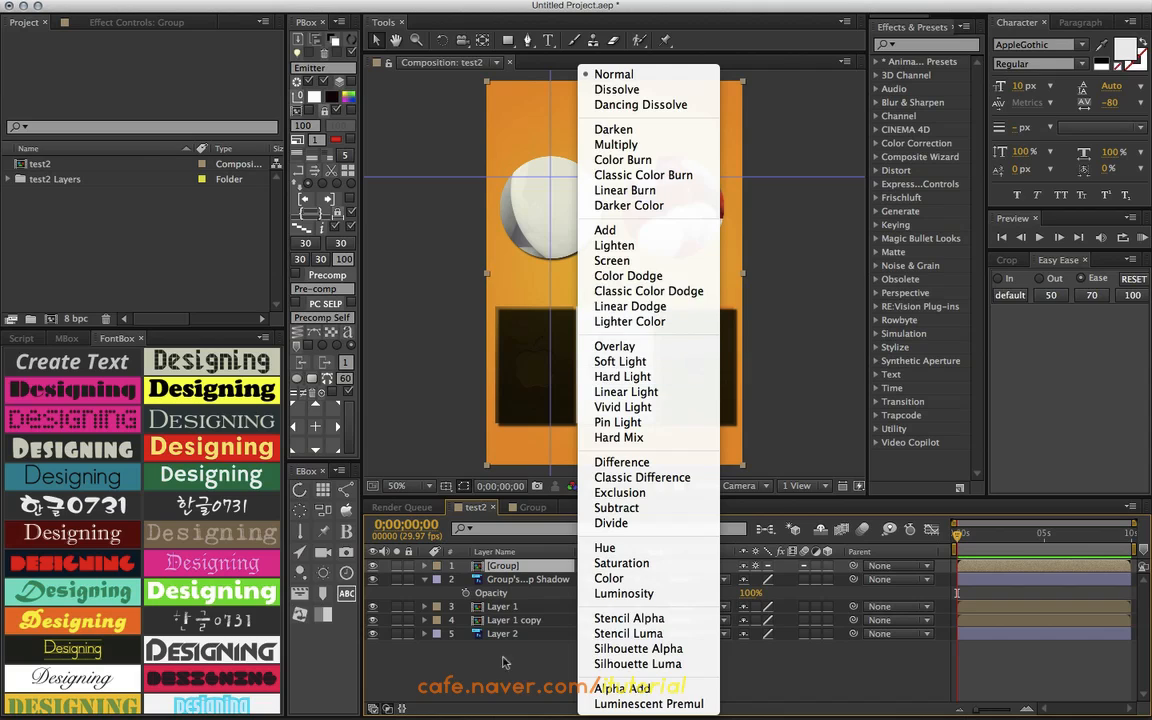
click(475, 674)
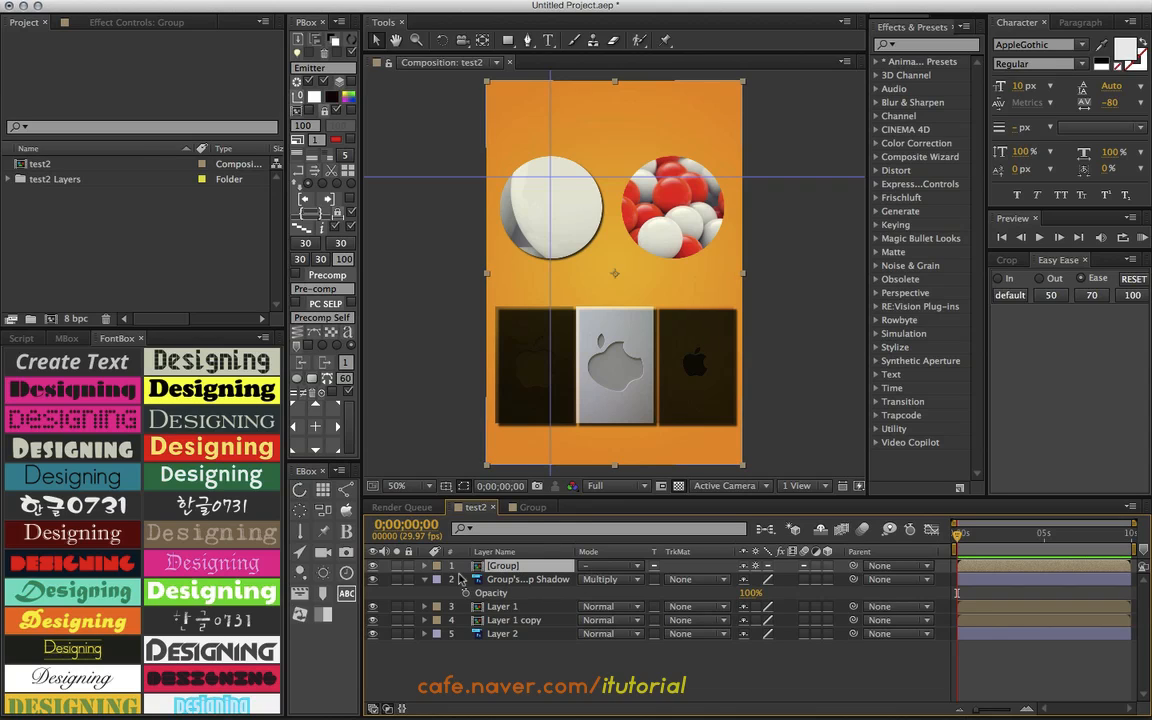
Collapse the Group's Drop Shadow layer's properties, deselect all layers, and switch to Photoshop
click(425, 580)
click(530, 638)
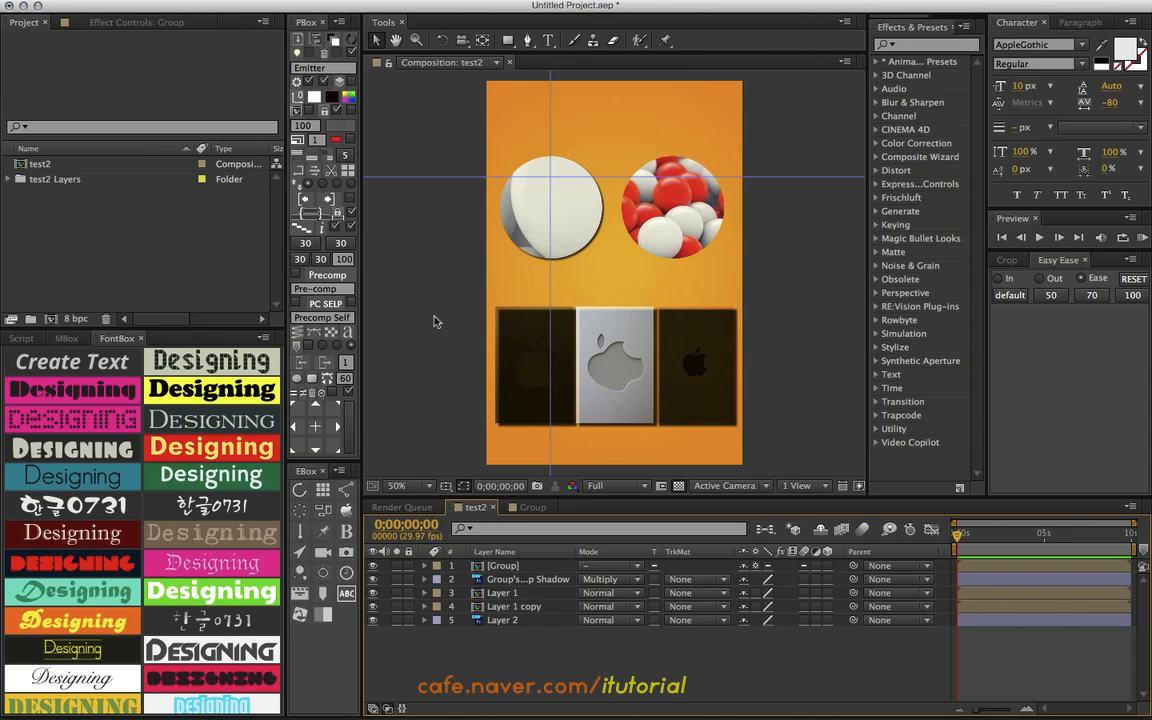
key(super+Tab)
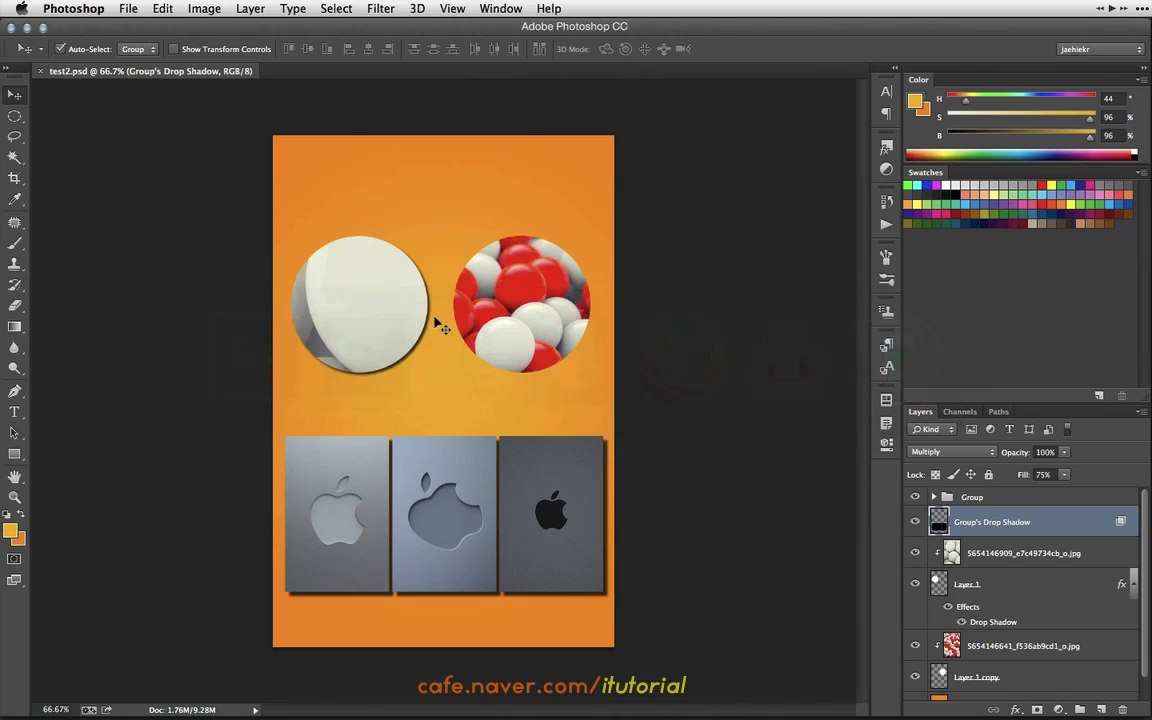